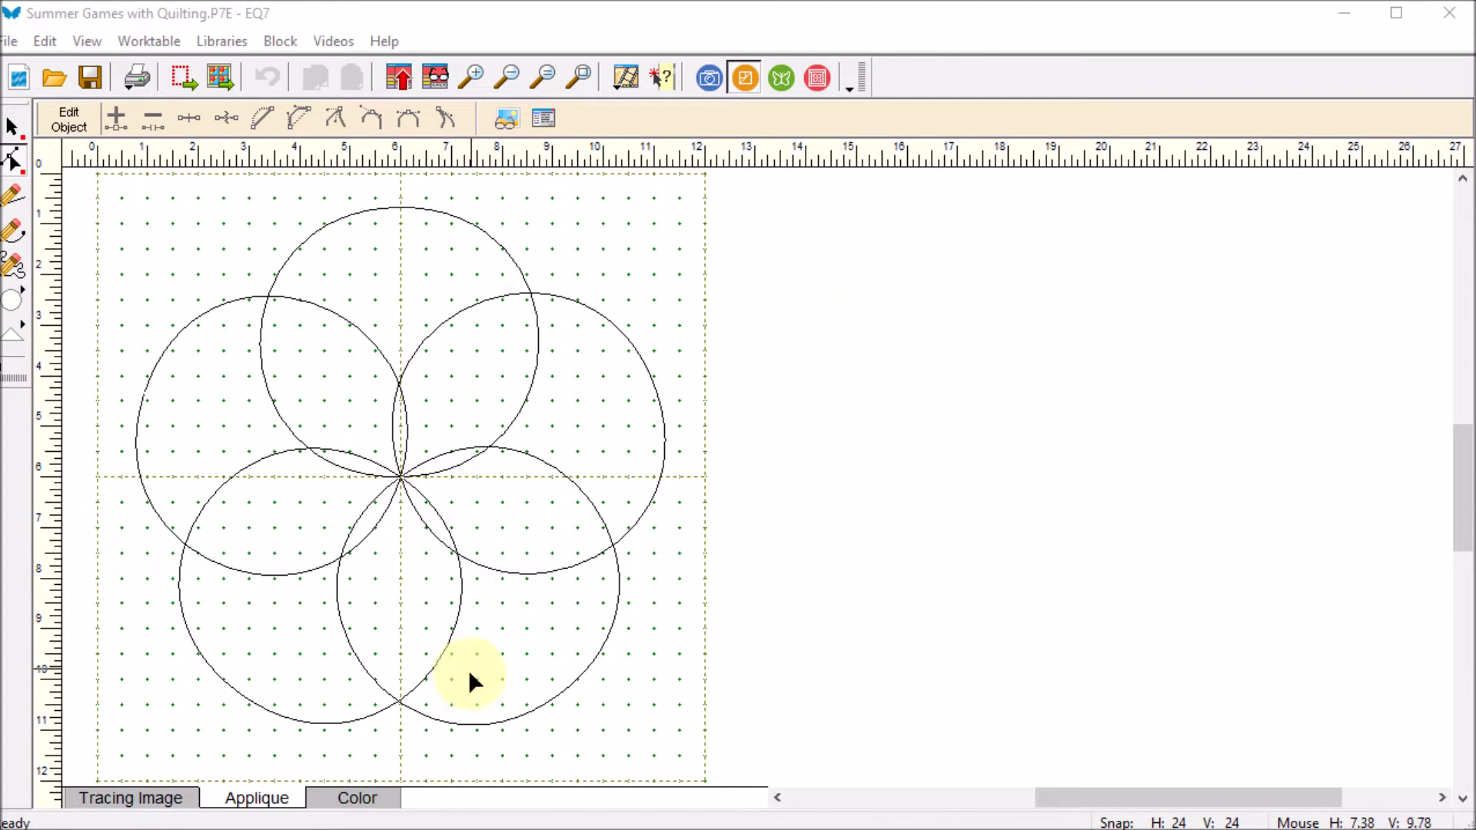
# Step: Select and copy all five circles of the flower design
pyautogui.click(12, 129)
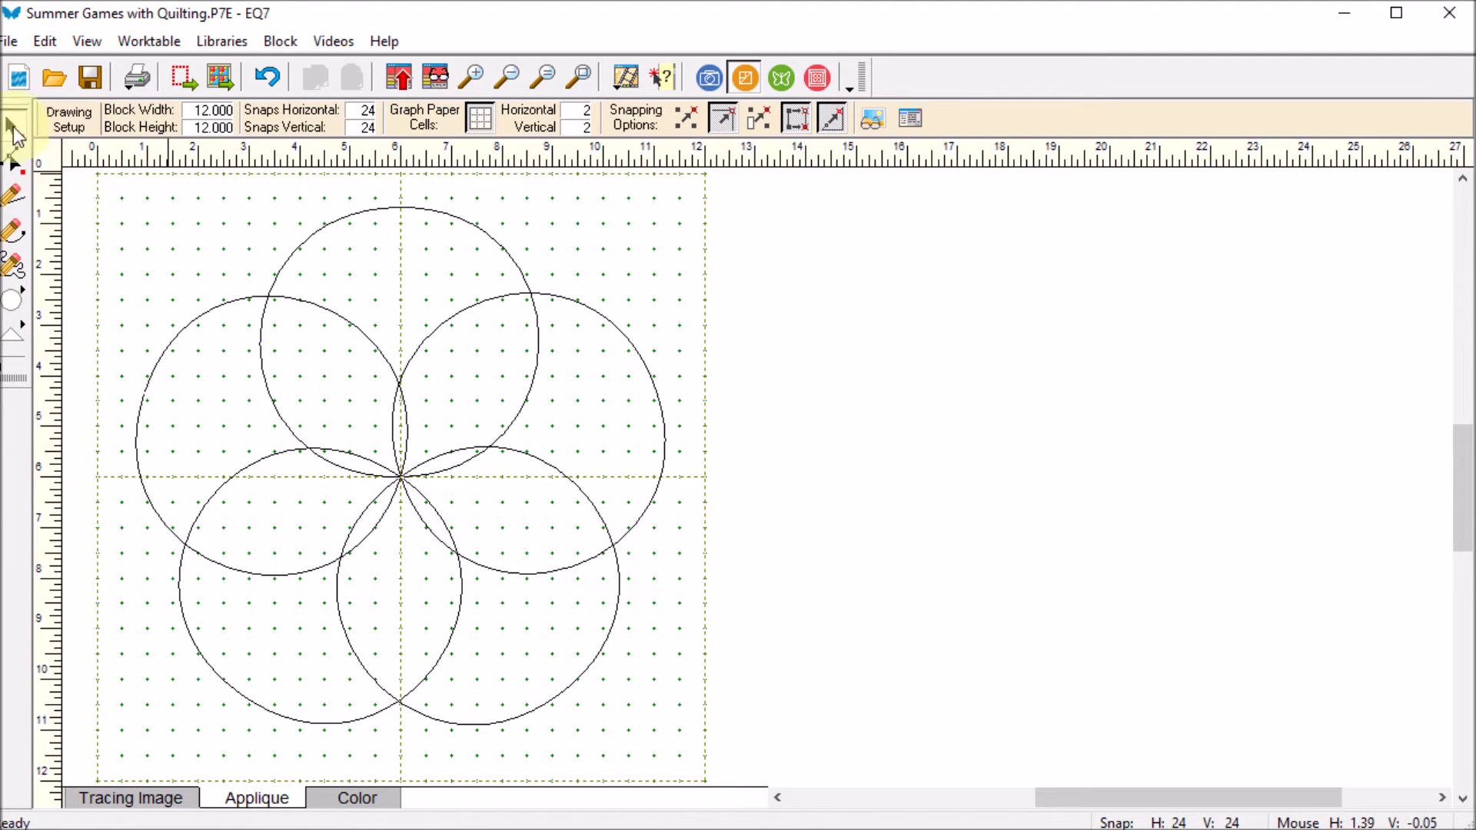
pyautogui.click(496, 435)
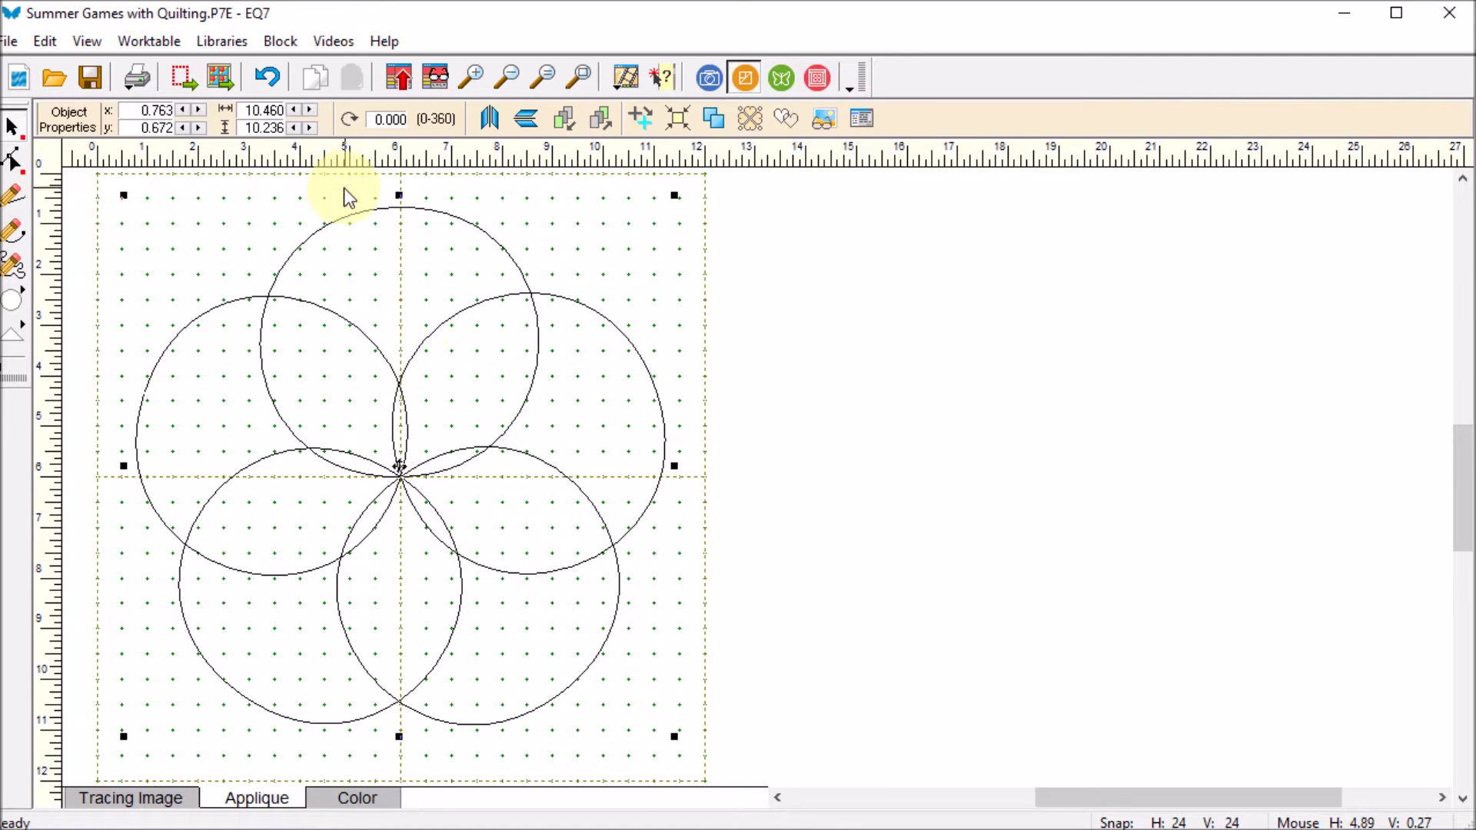
pyautogui.click(314, 81)
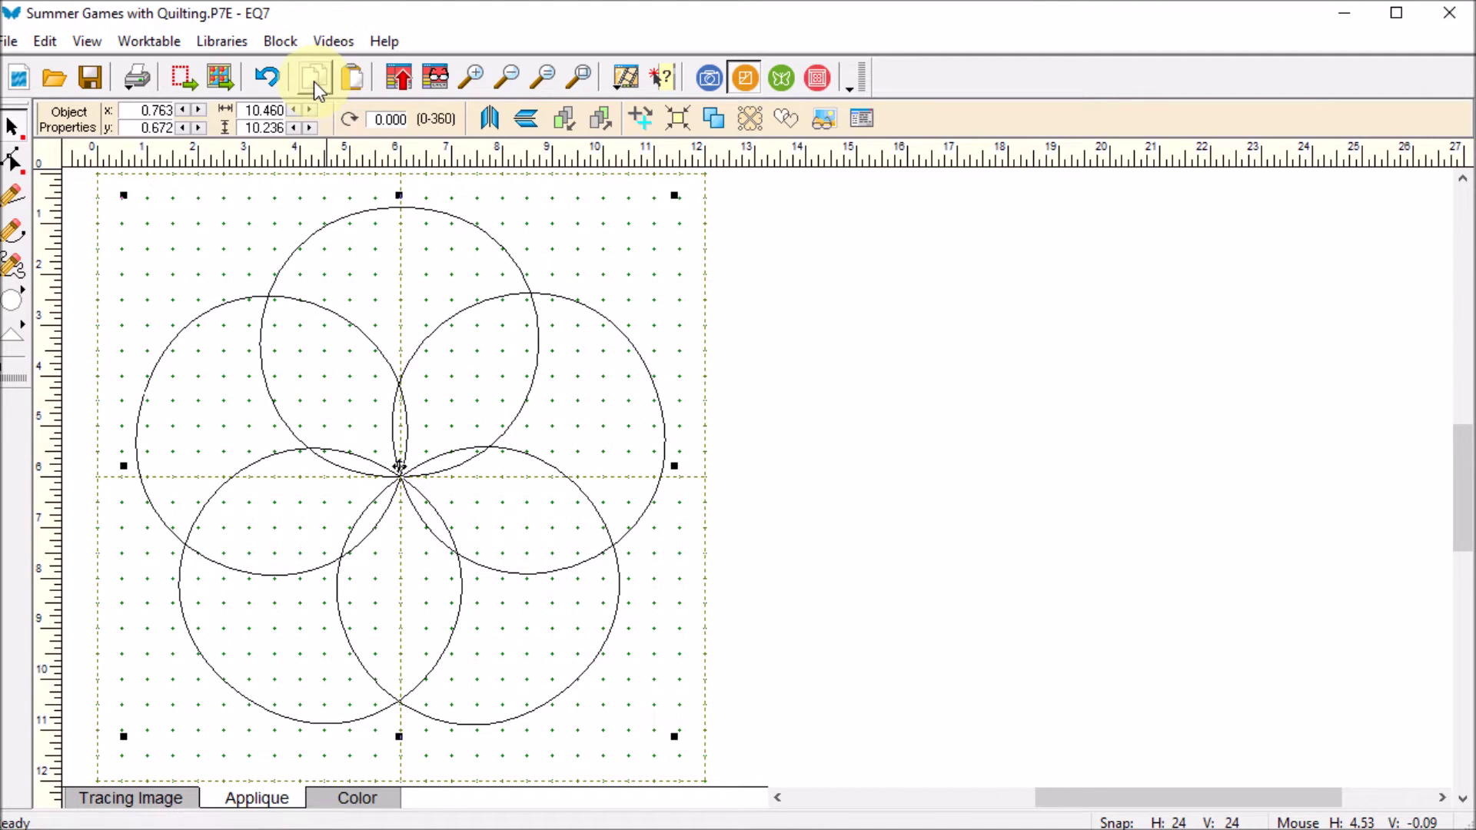
# Step: Paste the circles on the Stitching worktable and centre them on the origin
pyautogui.click(783, 76)
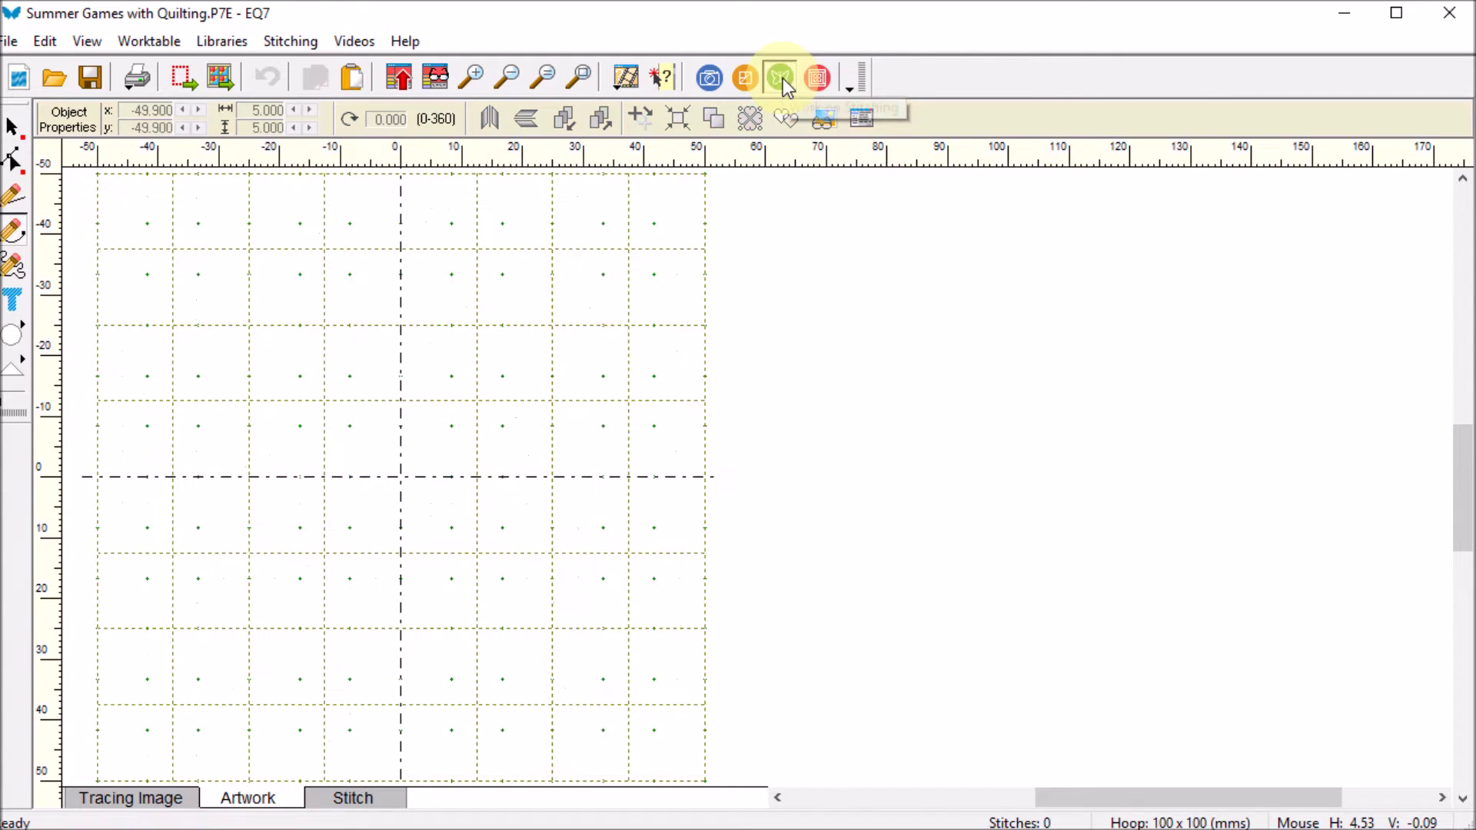
pyautogui.click(350, 80)
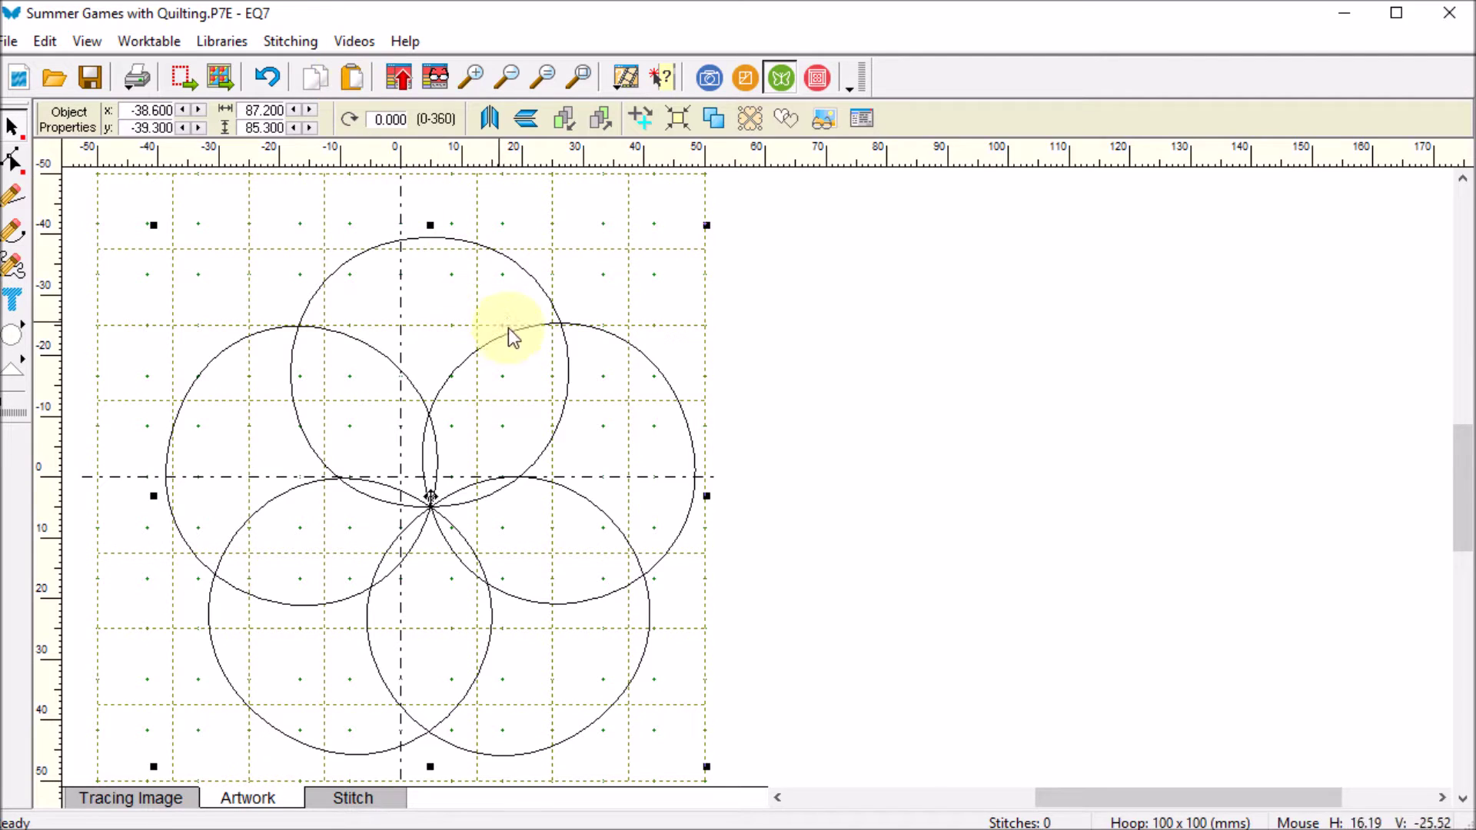
pyautogui.click(430, 503)
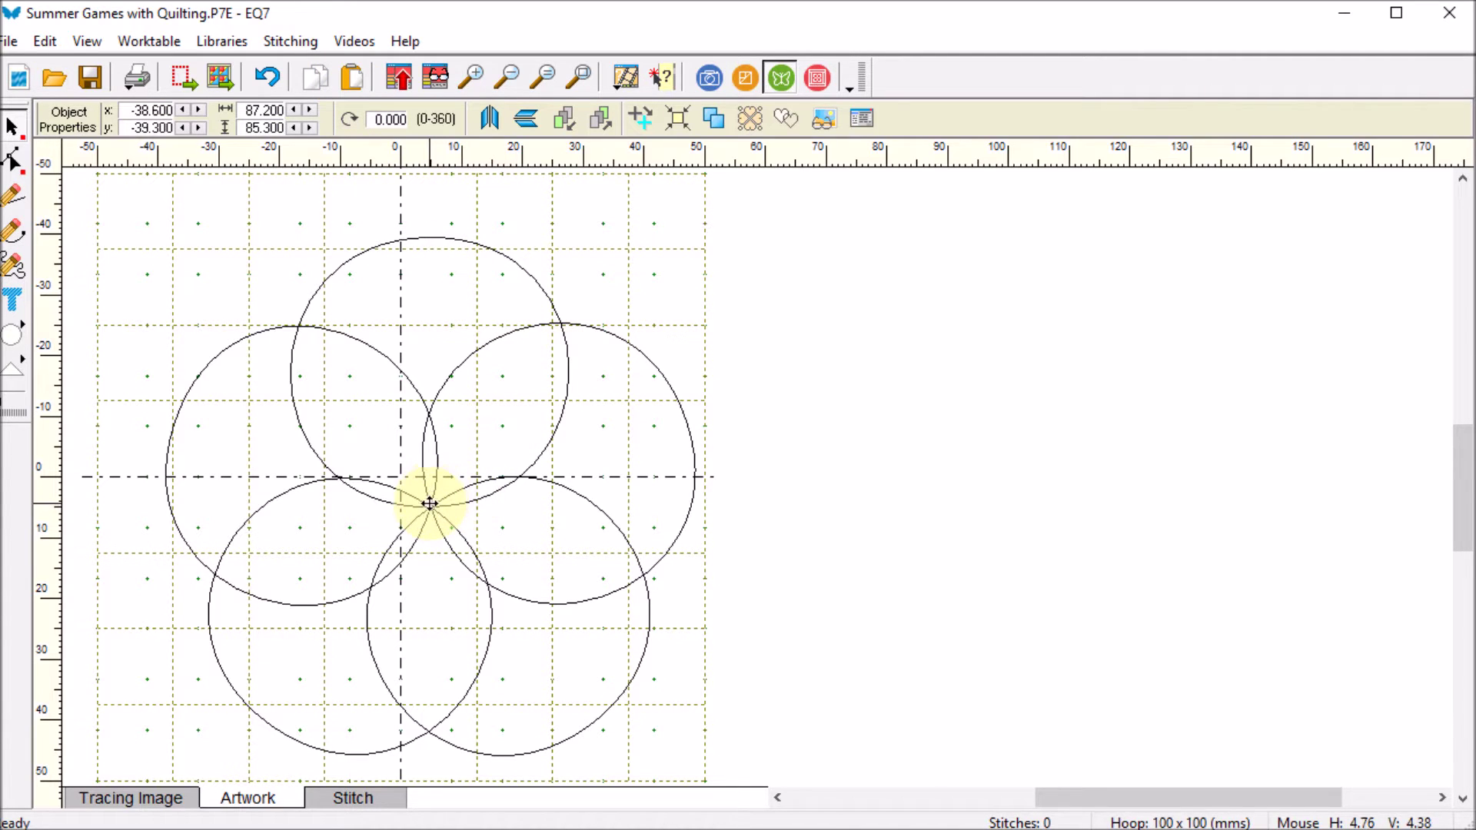
pyautogui.moveTo(429, 504); pyautogui.dragTo(402, 472)
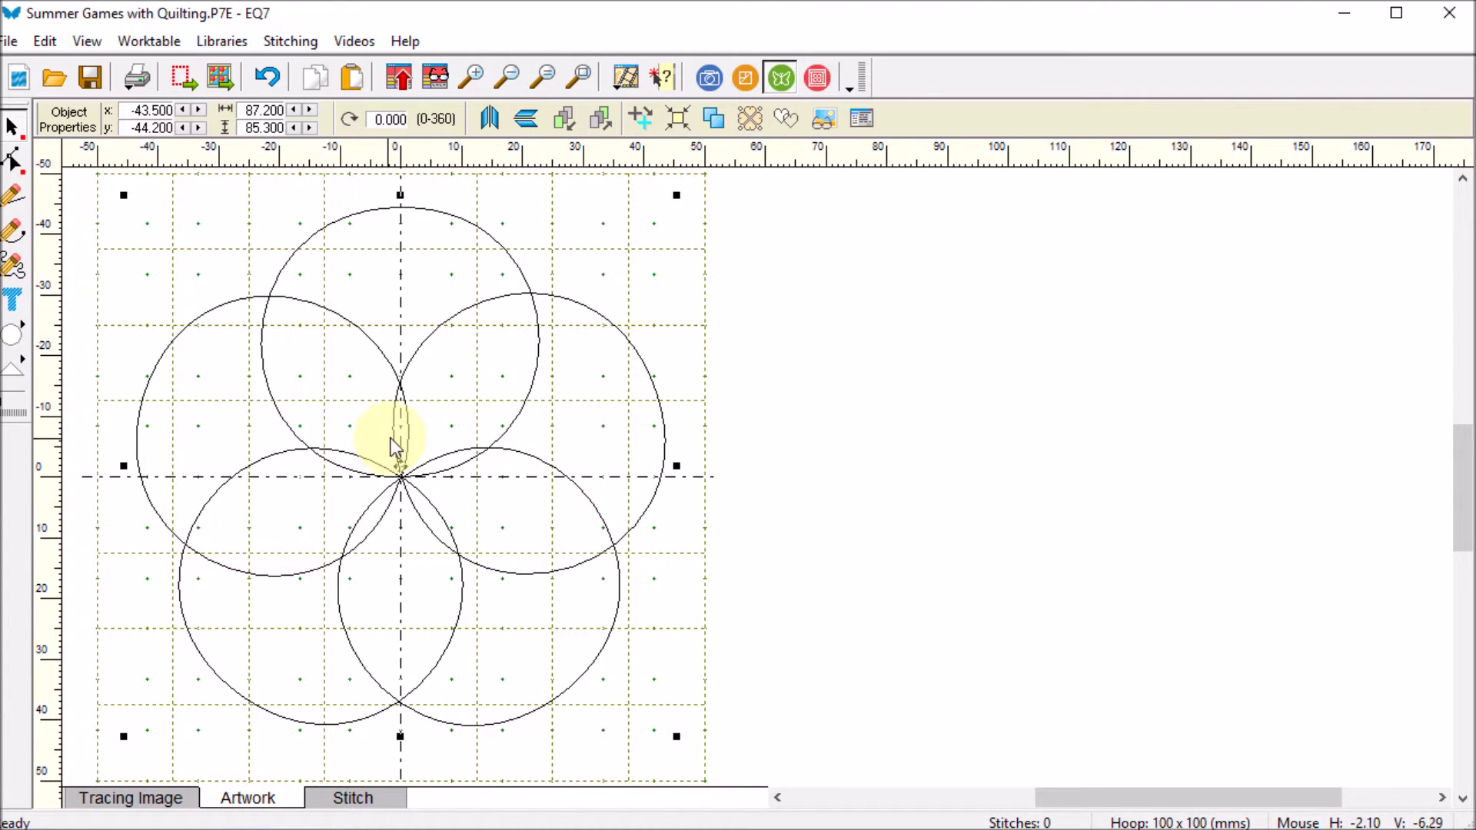
pyautogui.click(299, 51)
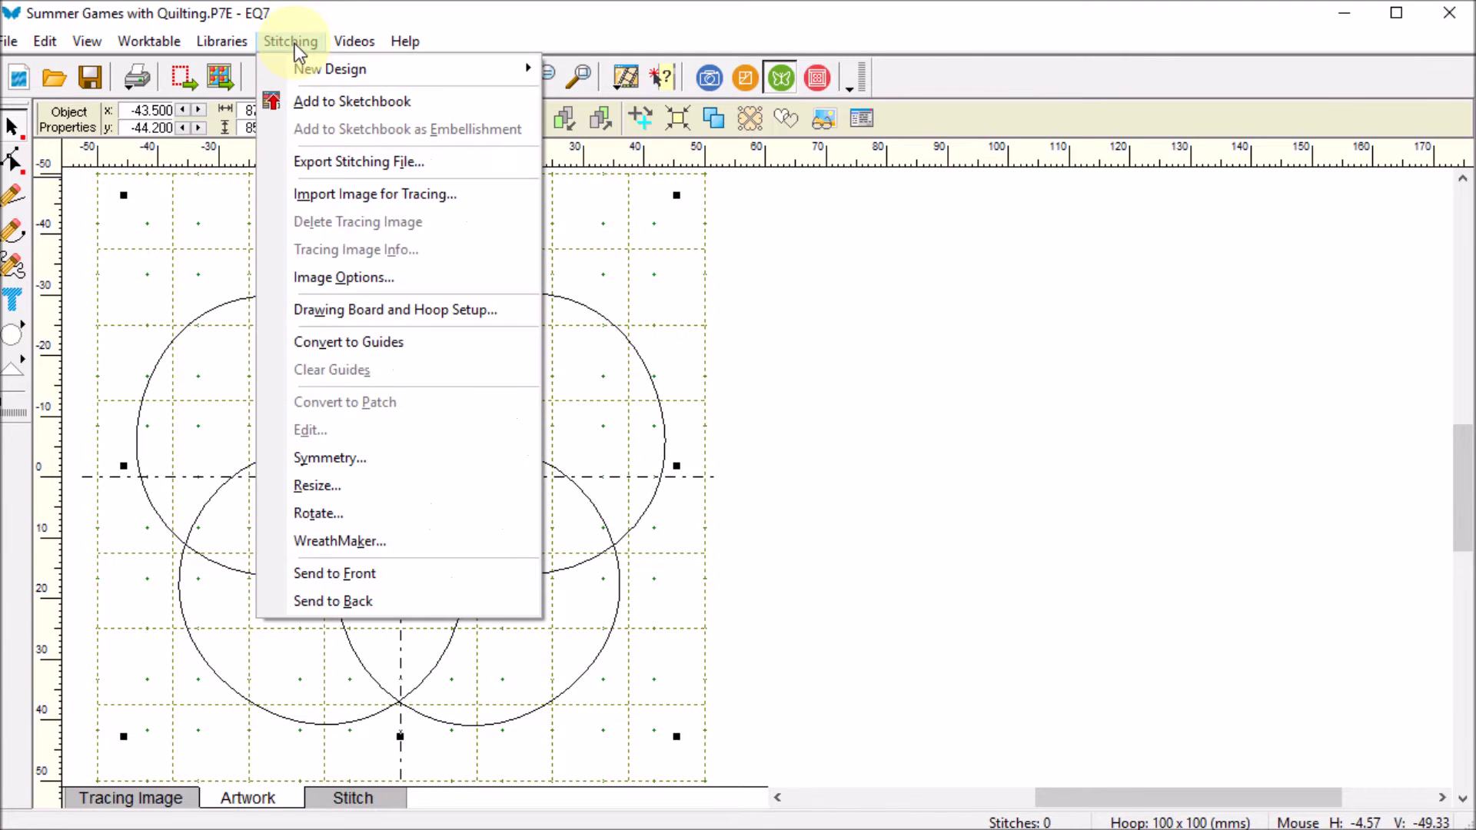
# Step: Set Baby Lock/Brother PES output, a 100mm x 100mm hoop and auto-added embellishments
pyautogui.click(451, 309)
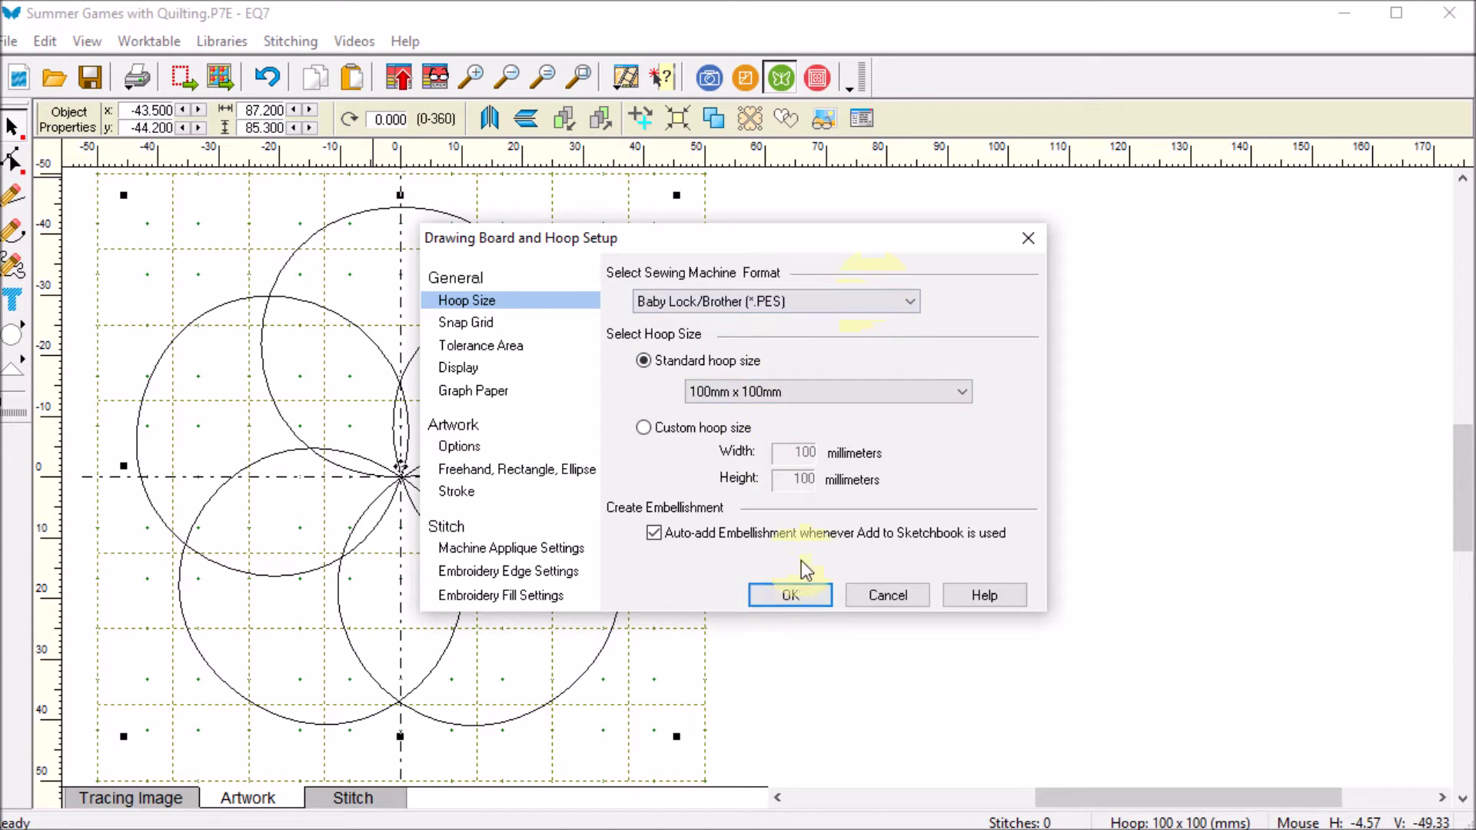
pyautogui.click(791, 602)
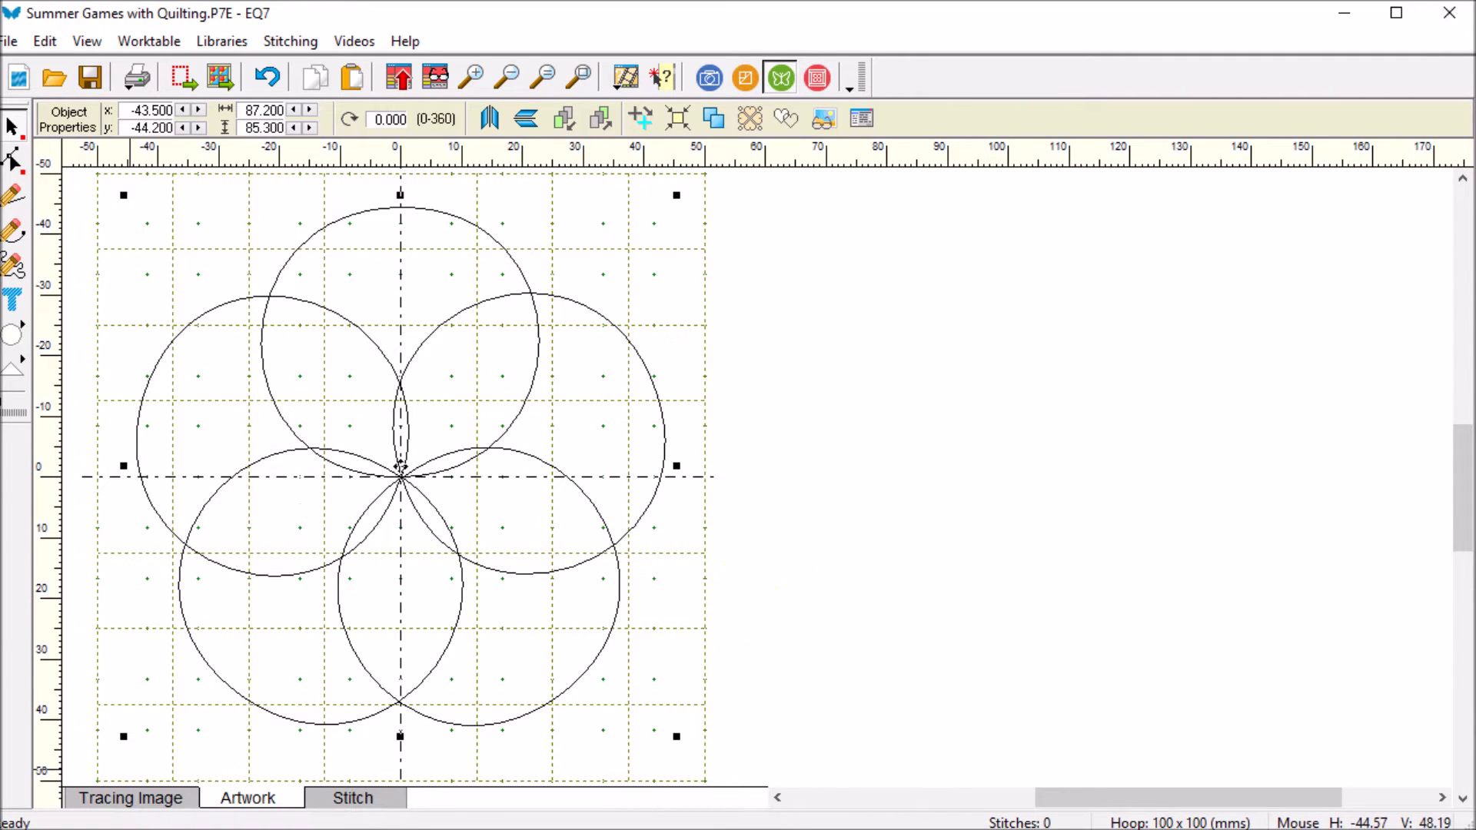
pyautogui.click(365, 801)
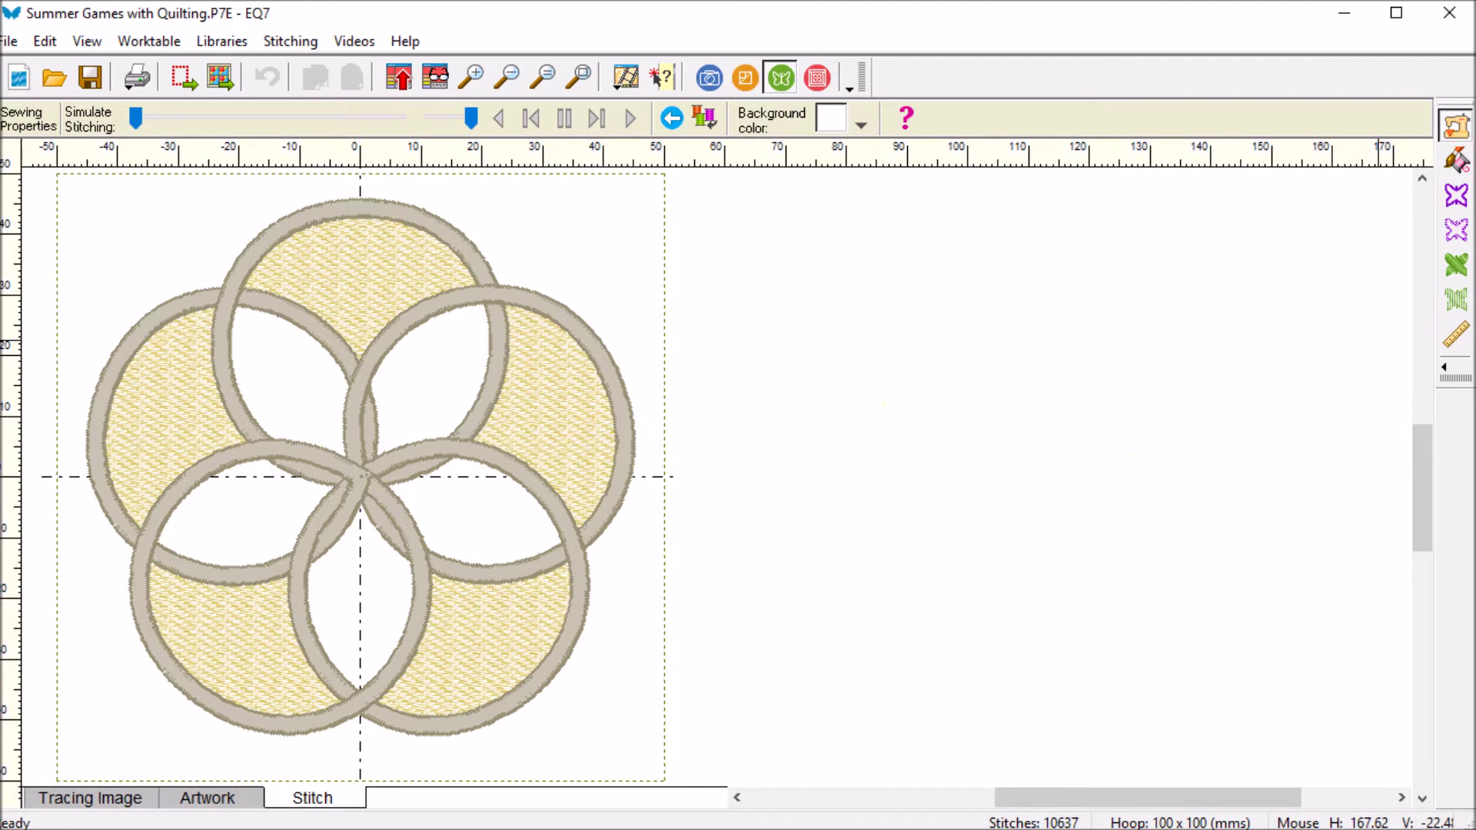
# Step: Replace the circles' satin edges with a 3.0 mm run stitch
pyautogui.click(1455, 198)
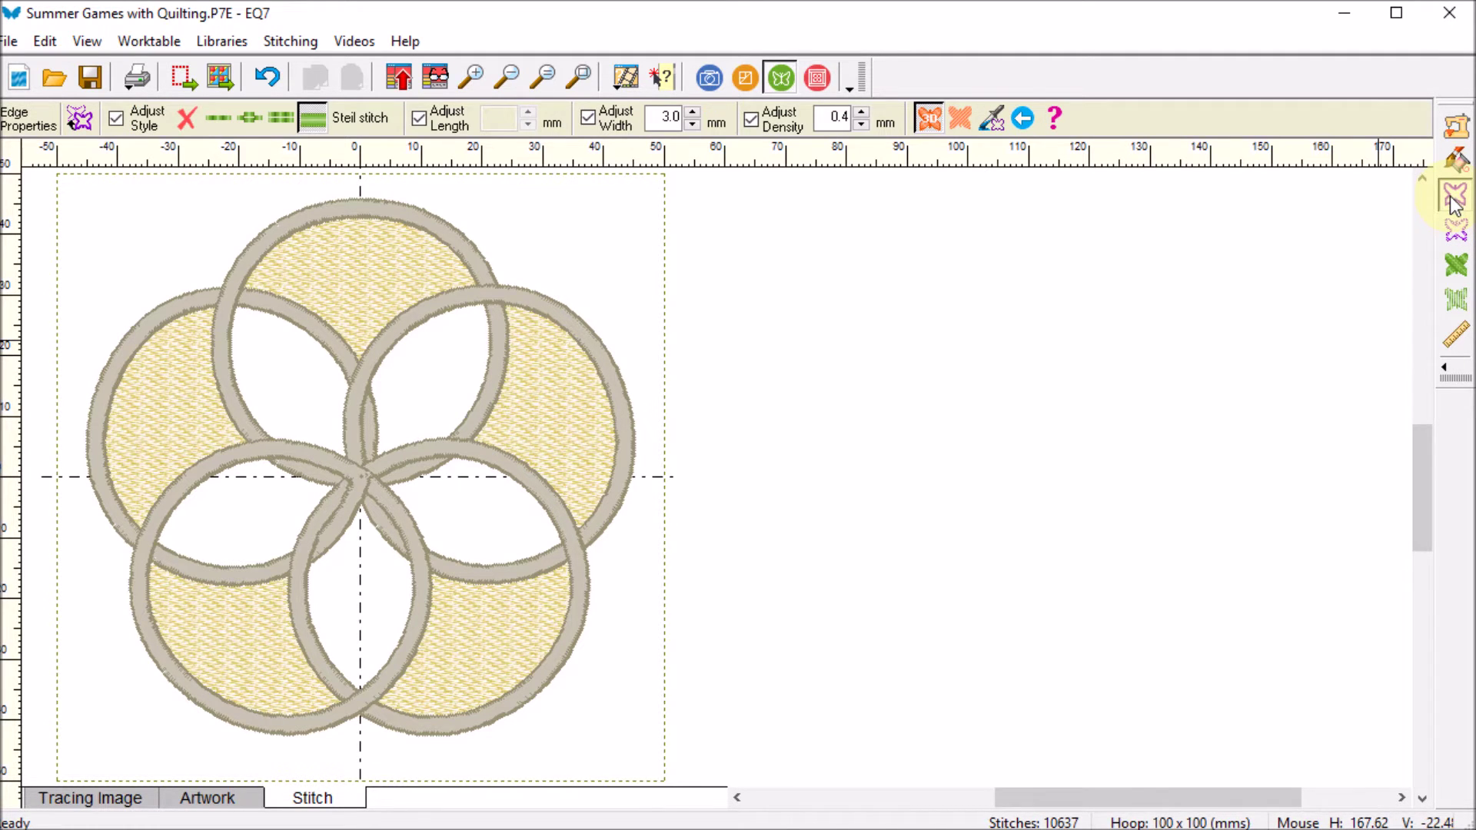
pyautogui.click(314, 119)
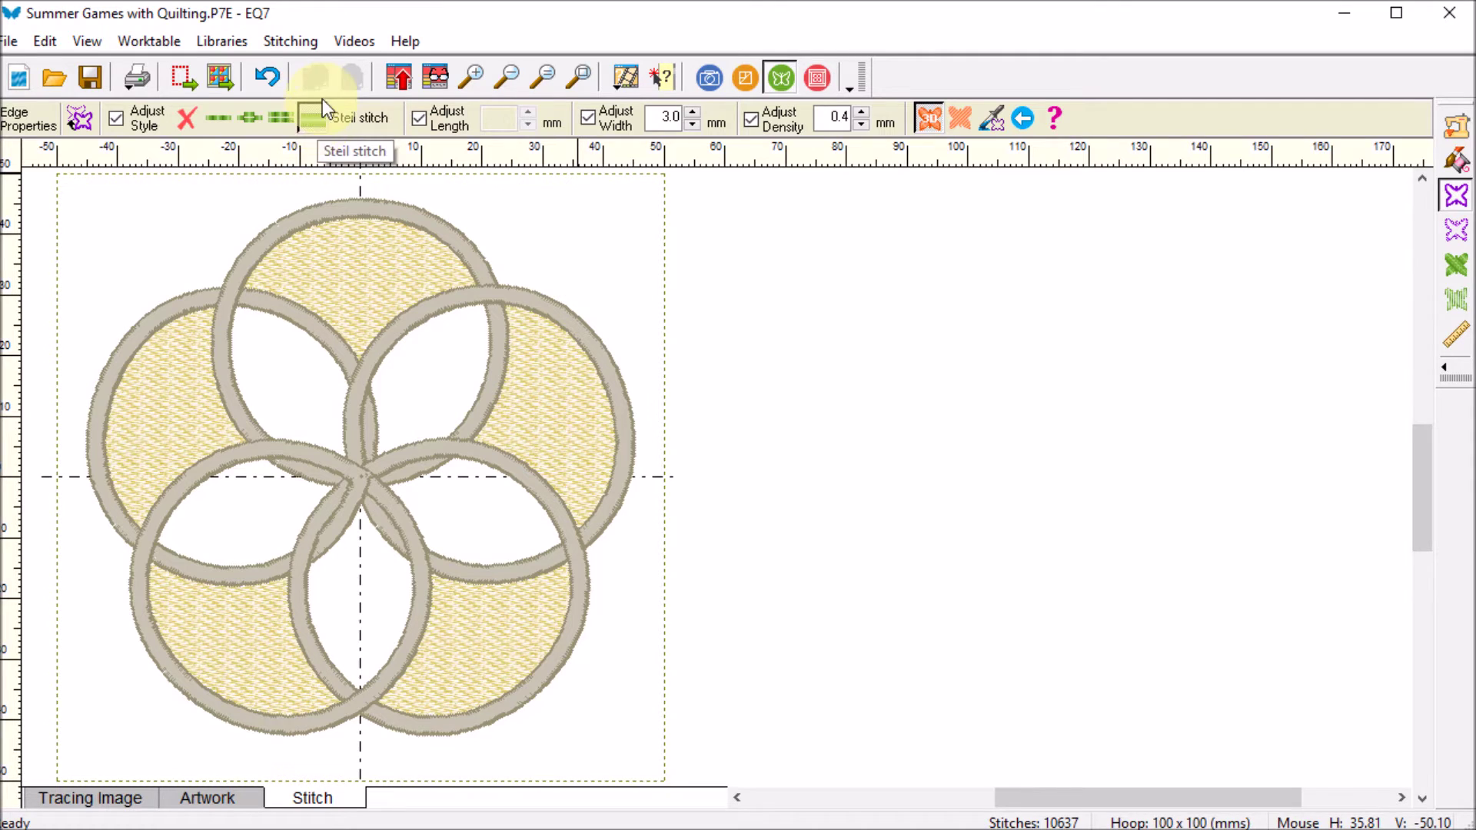
pyautogui.click(216, 117)
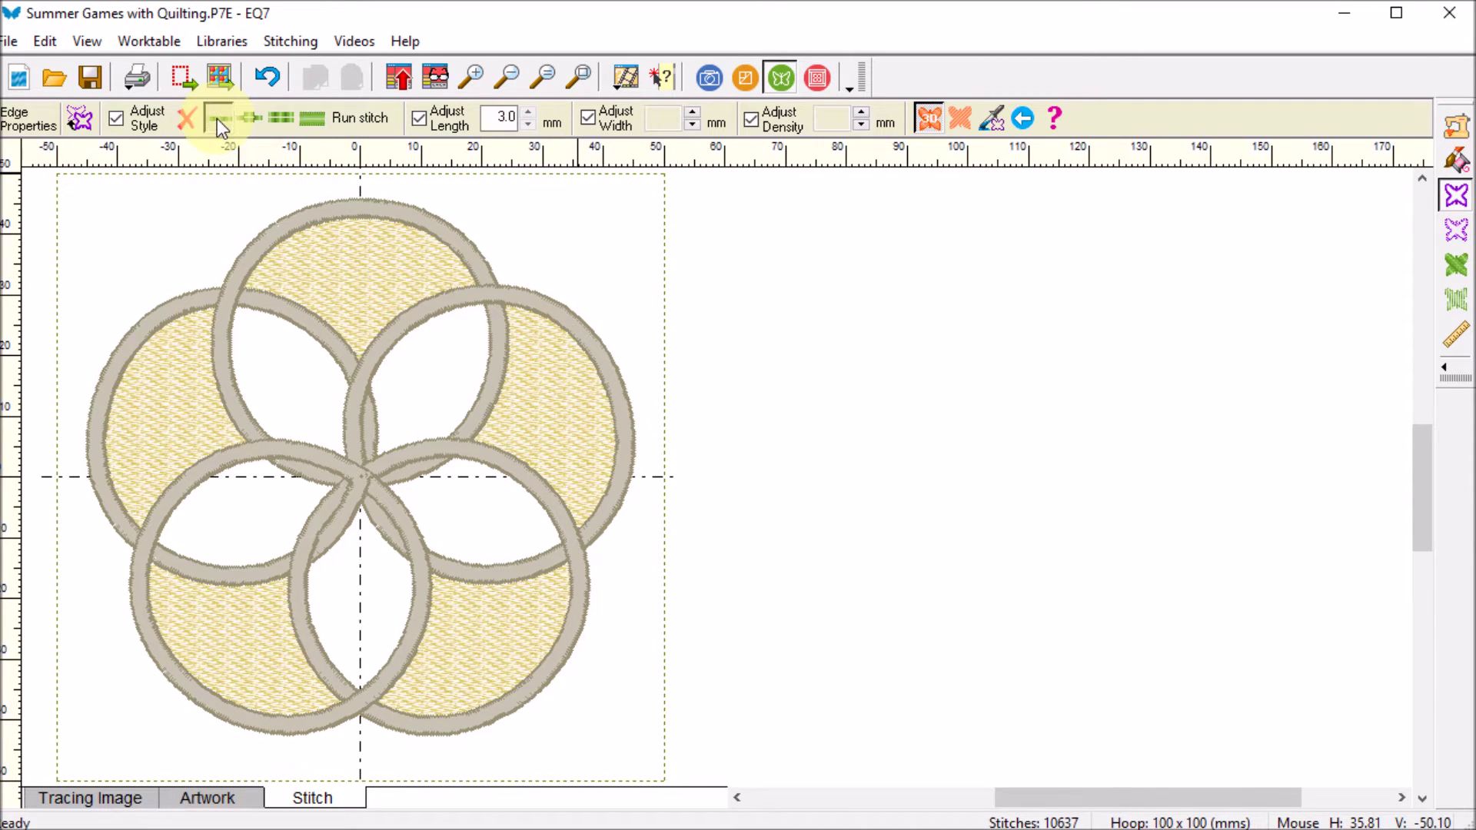
pyautogui.click(422, 218)
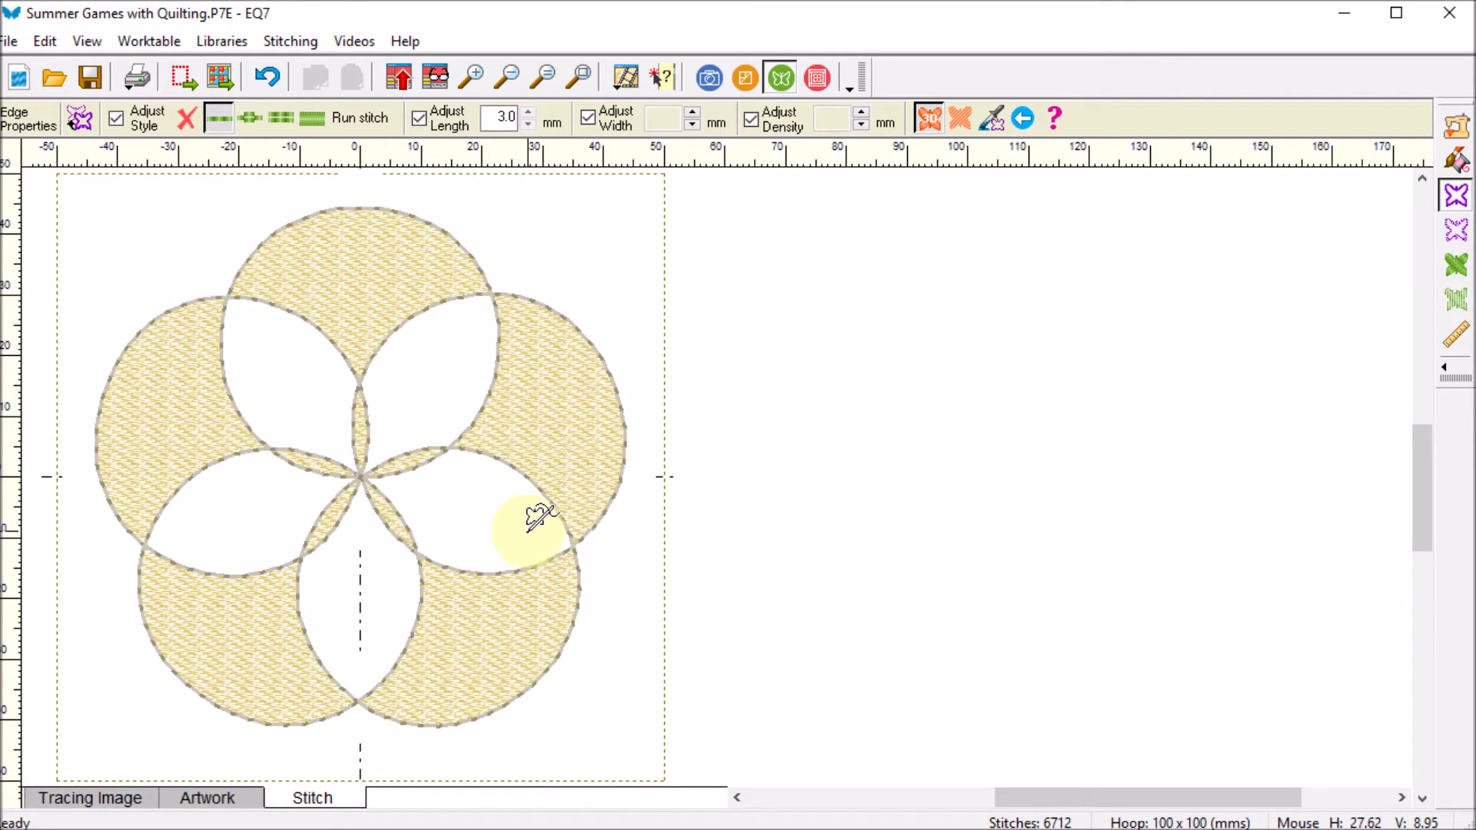
# Step: Apply No fill stitch to the circles, leaving only their running-stitch outlines
pyautogui.click(1455, 270)
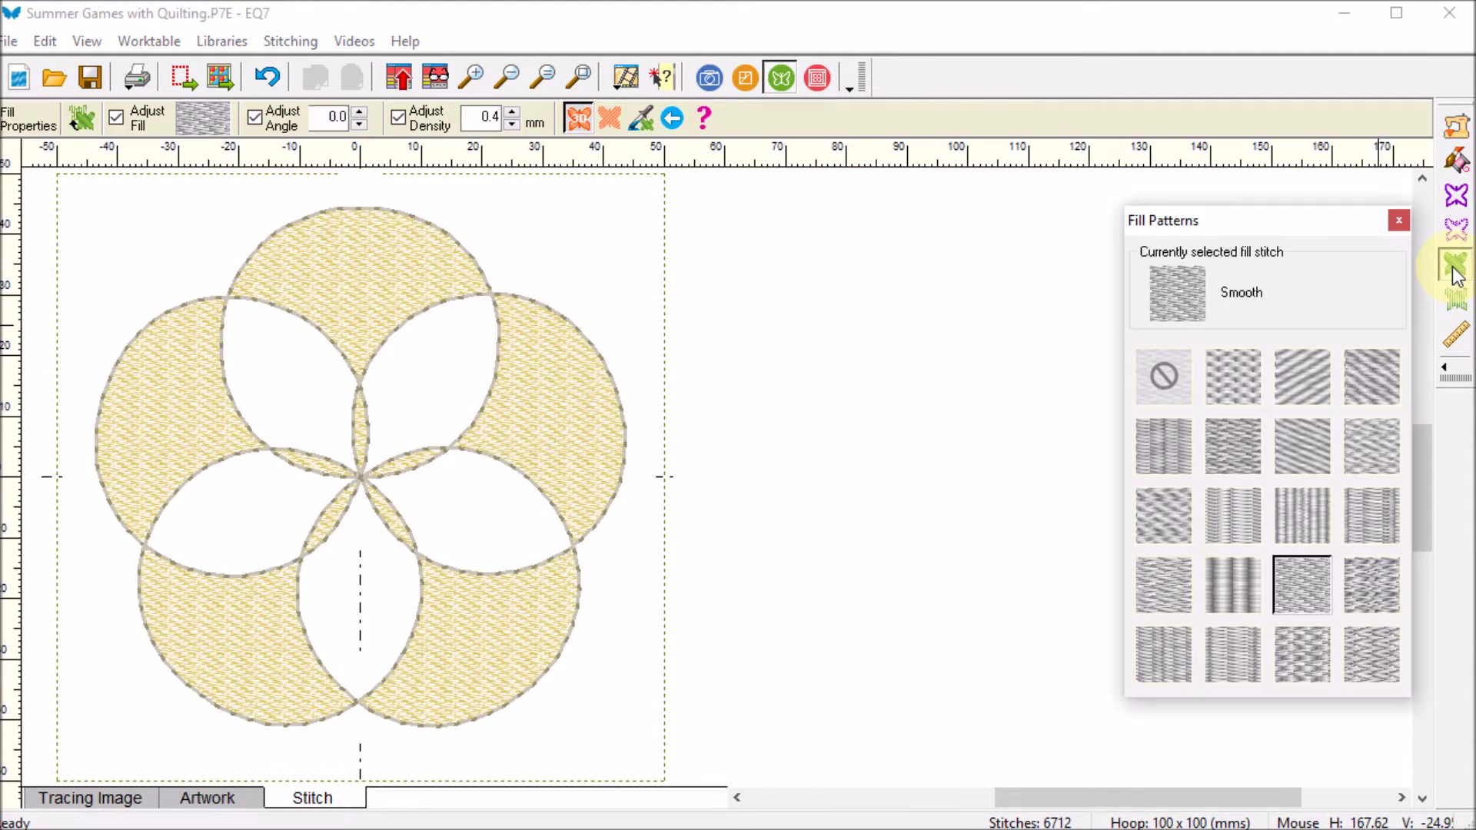
pyautogui.click(1170, 383)
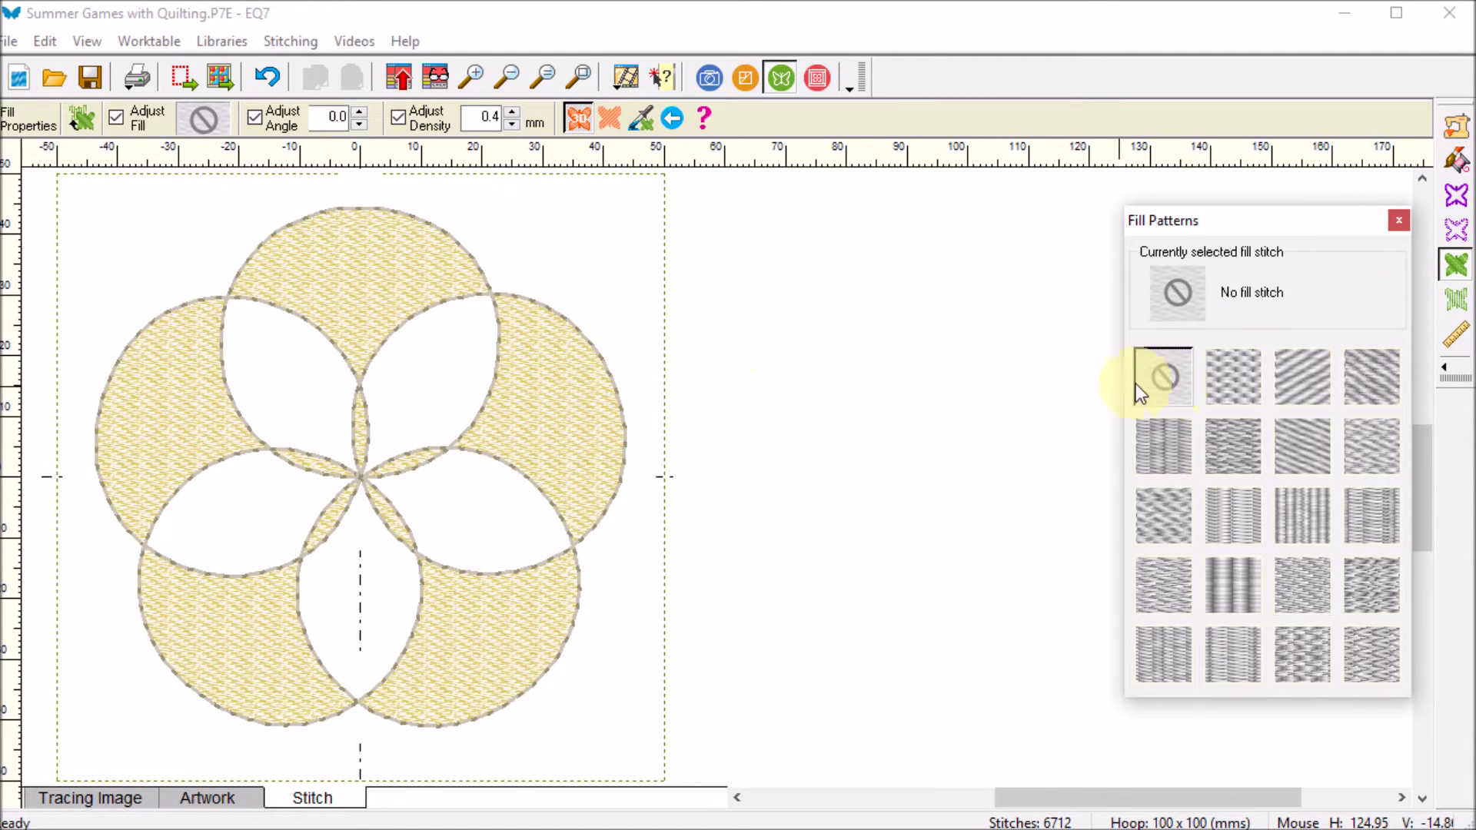
pyautogui.click(371, 249)
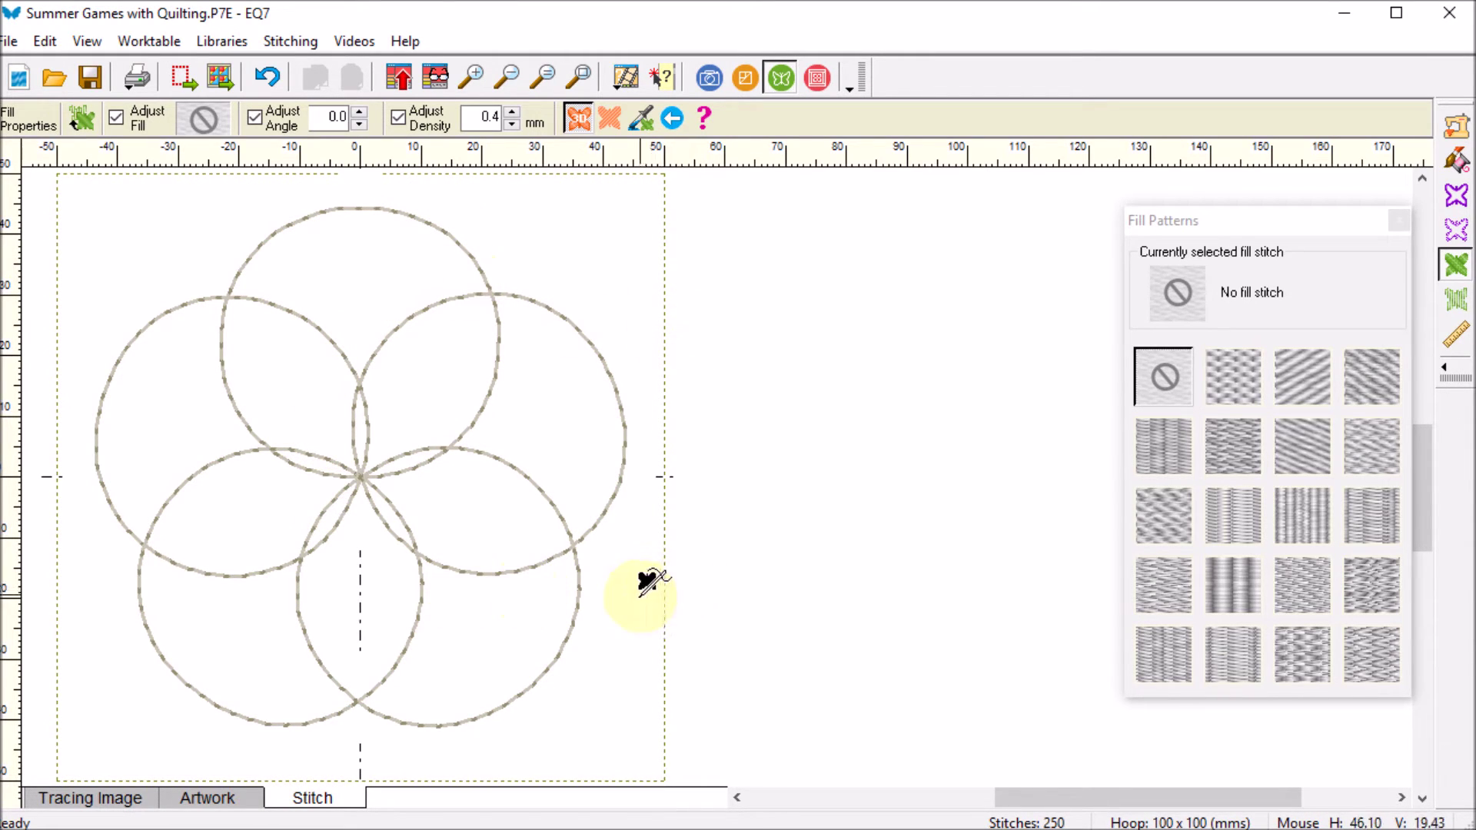
# Step: Stitch all five circle outlines in Coats & Clark Treasure Blue 168 thread
pyautogui.click(1458, 161)
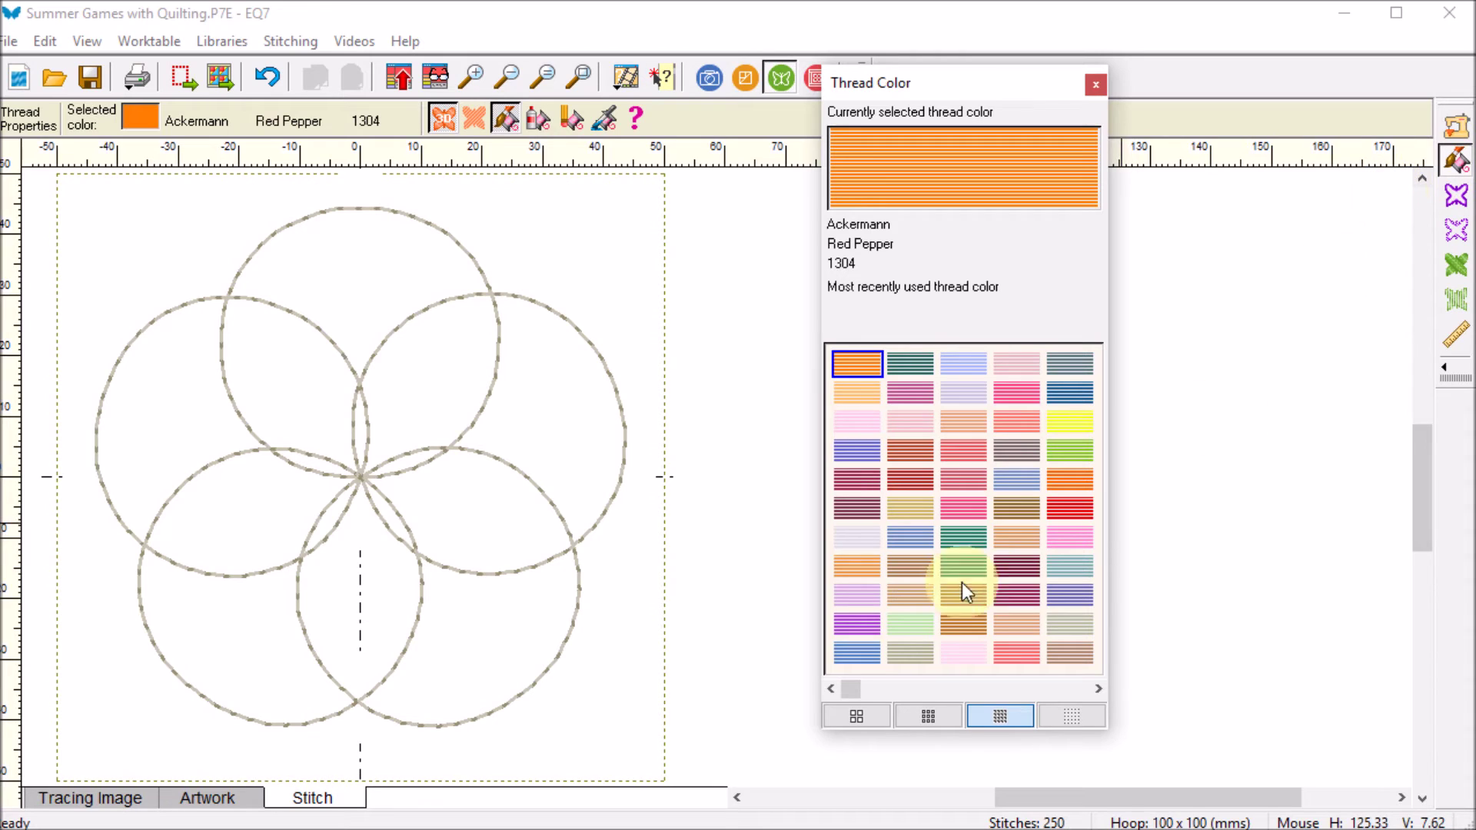
pyautogui.click(857, 652)
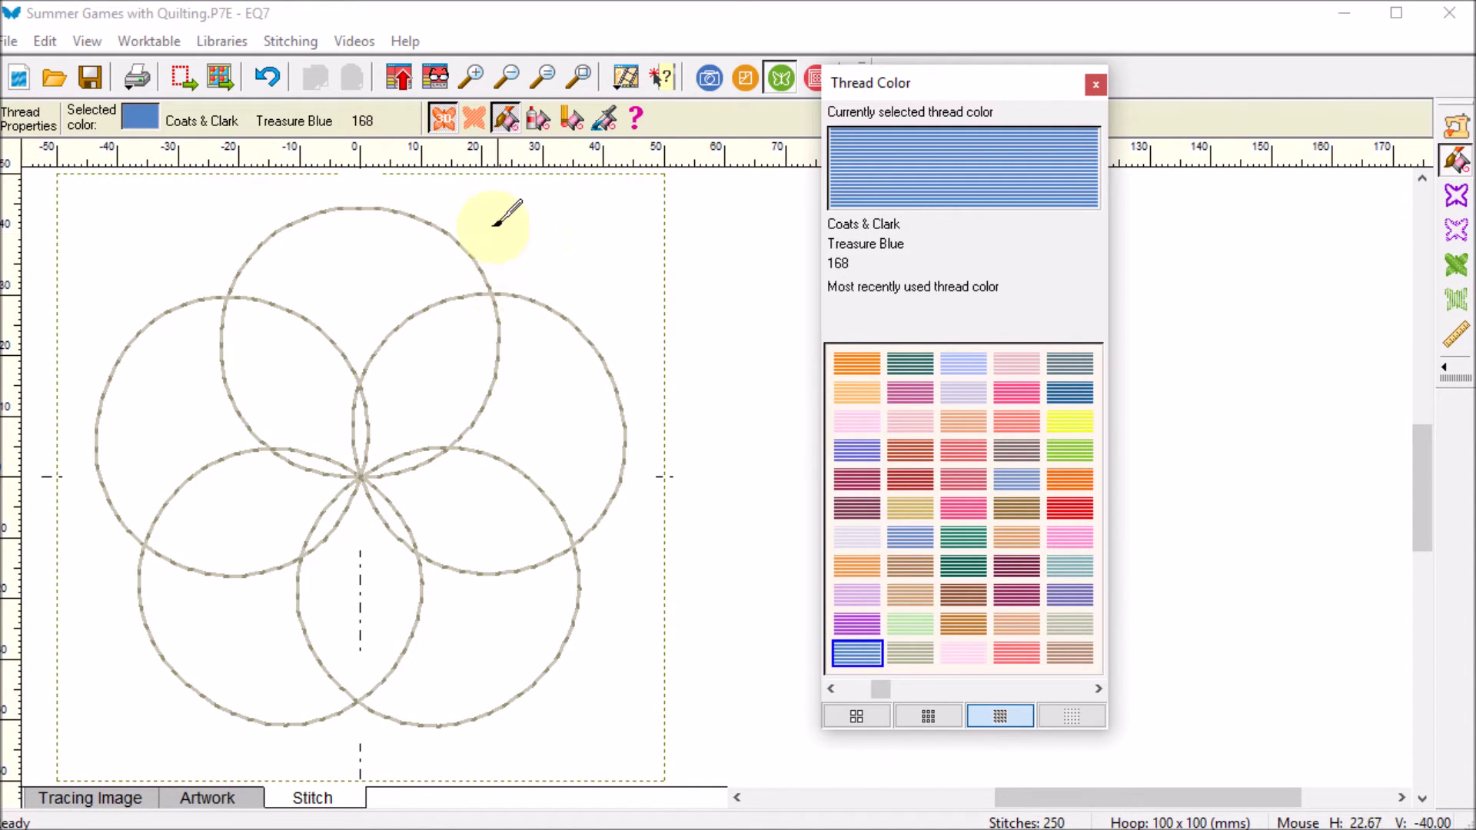
pyautogui.click(398, 206)
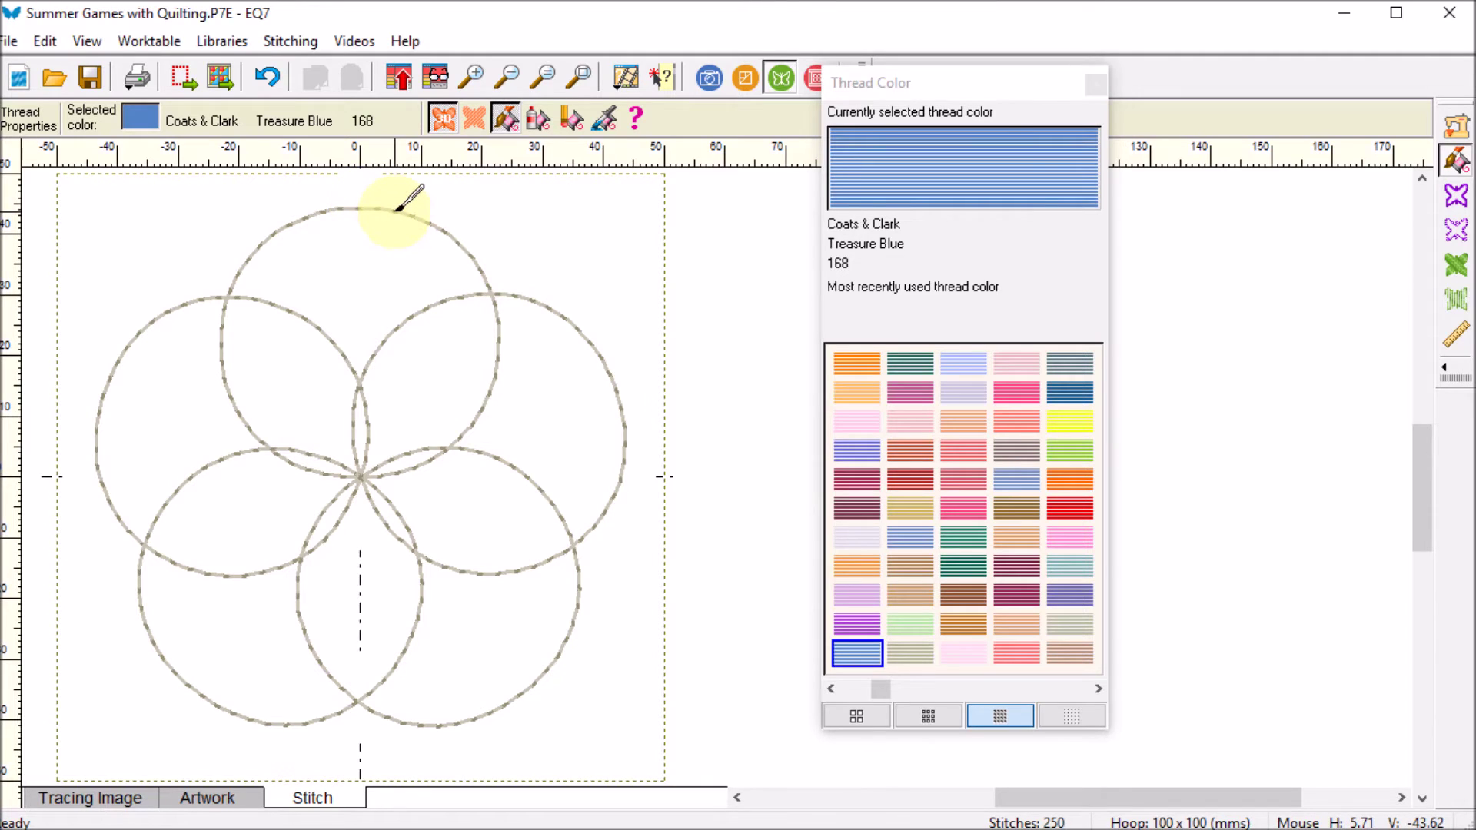
pyautogui.click(399, 206)
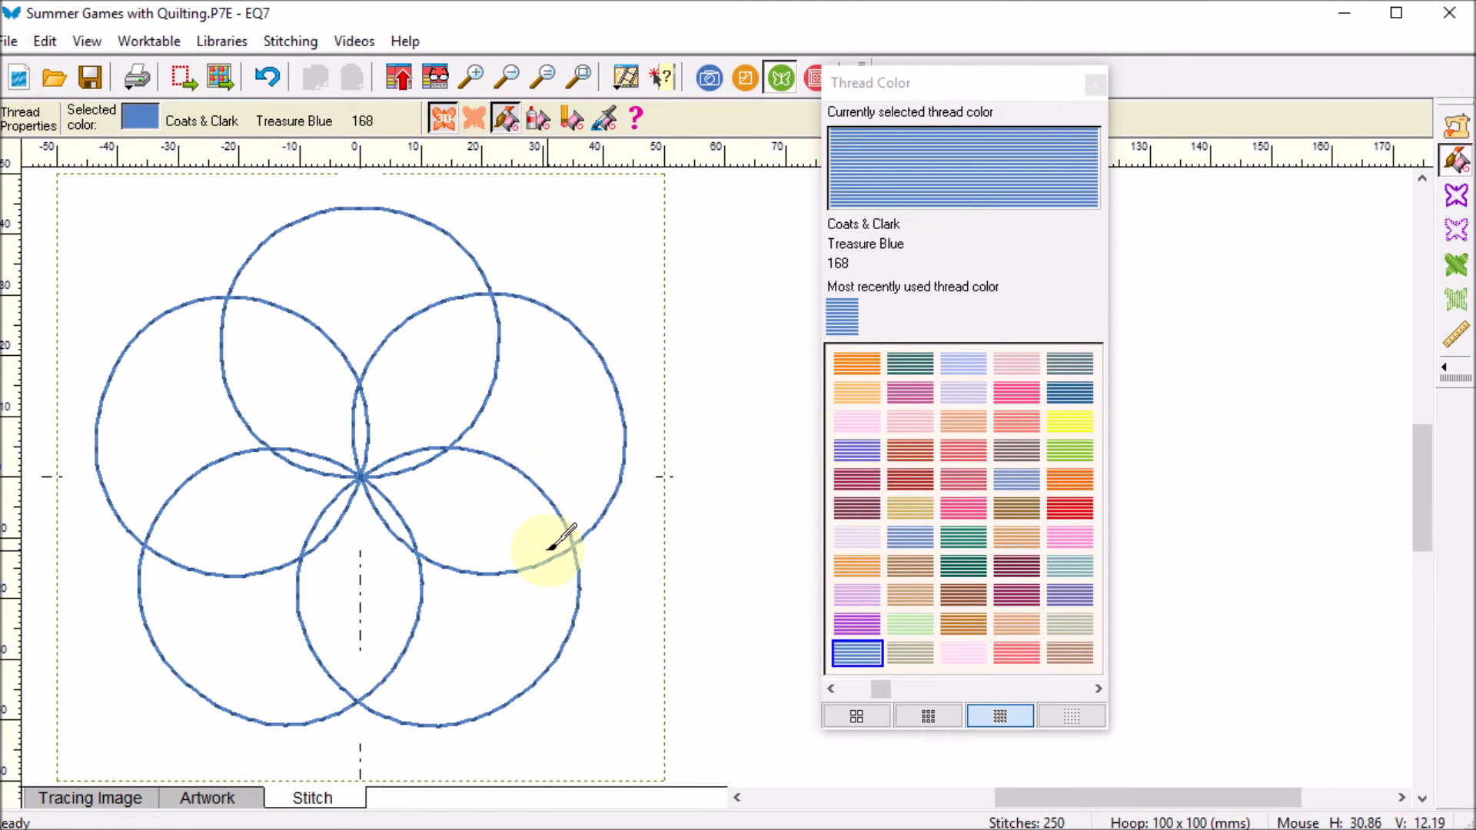
pyautogui.click(1095, 83)
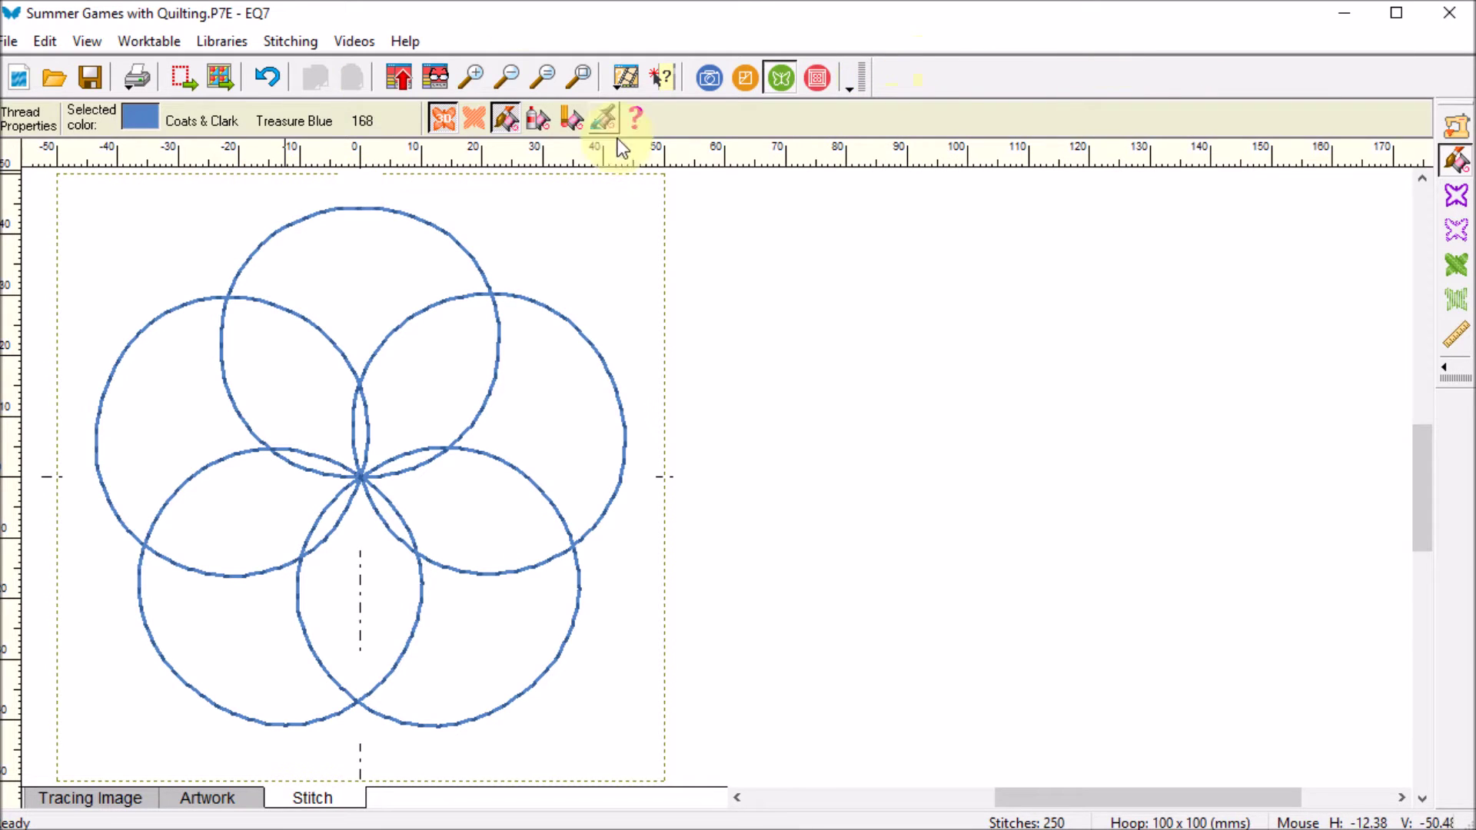
# Step: Play a slowed stitching simulation of the blue circles, then add the design to the Sketchbook
pyautogui.click(1458, 136)
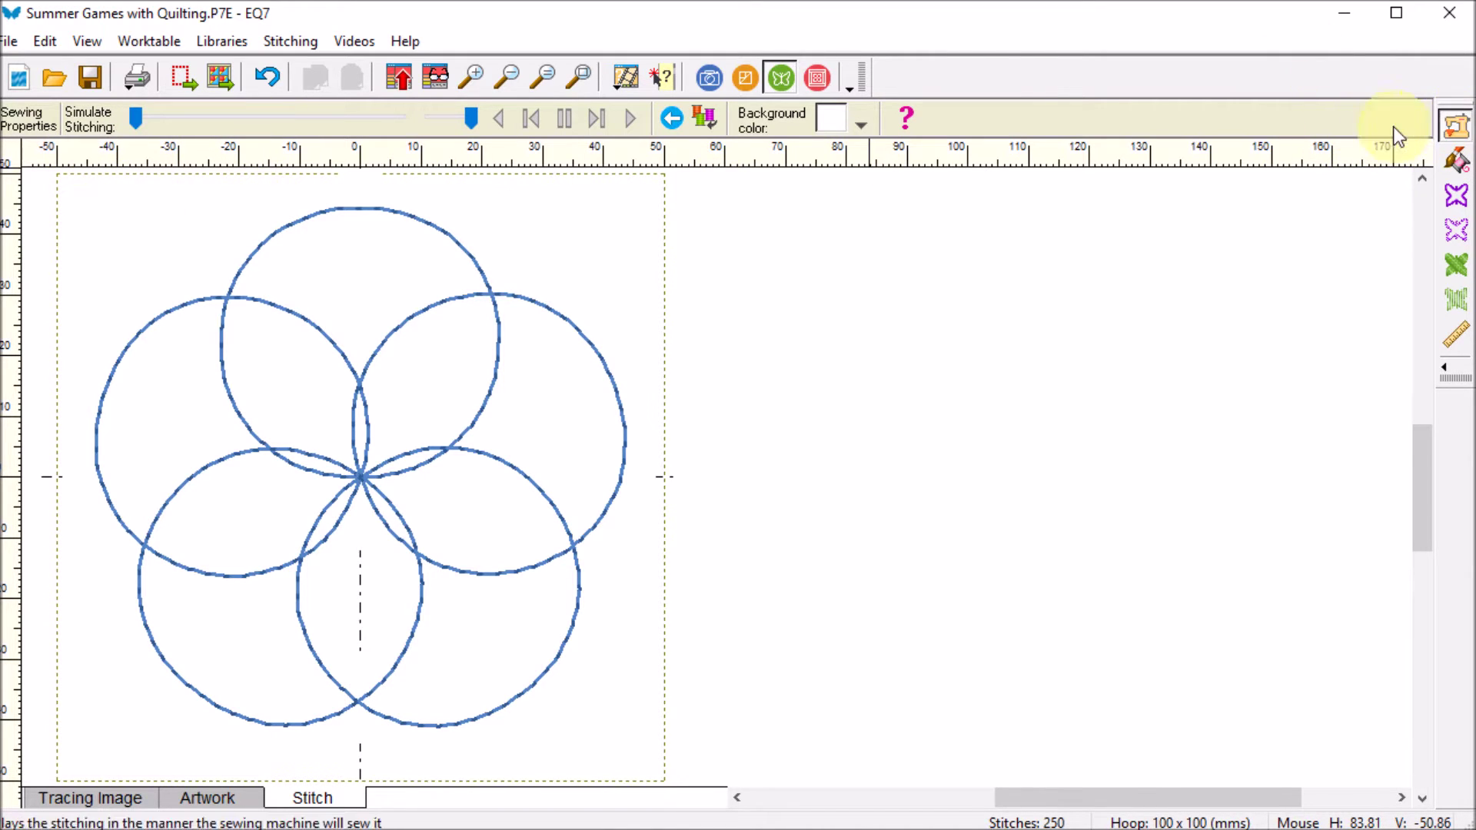
pyautogui.moveTo(471, 117); pyautogui.dragTo(448, 119)
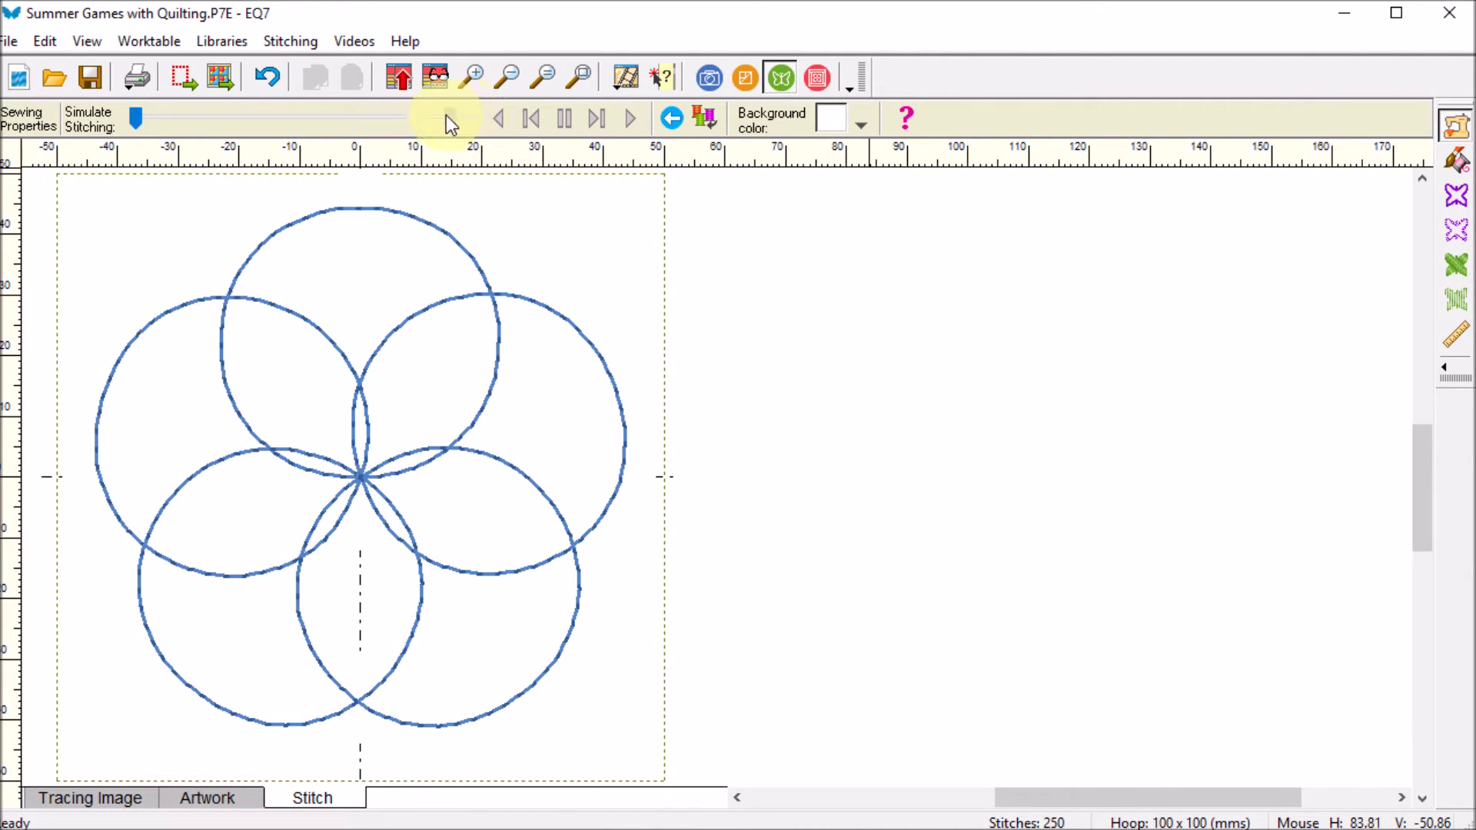
pyautogui.click(630, 118)
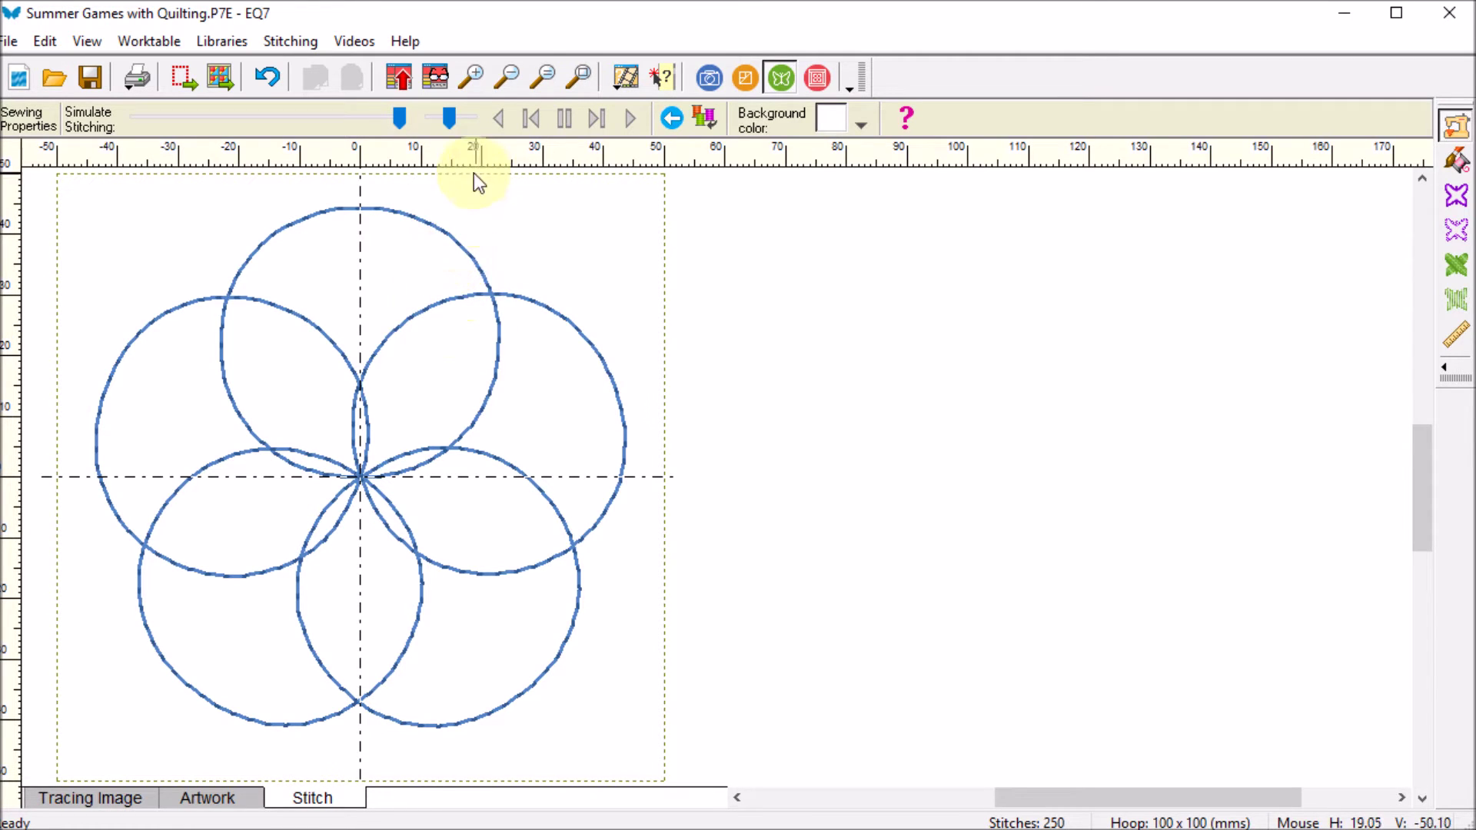
pyautogui.click(403, 80)
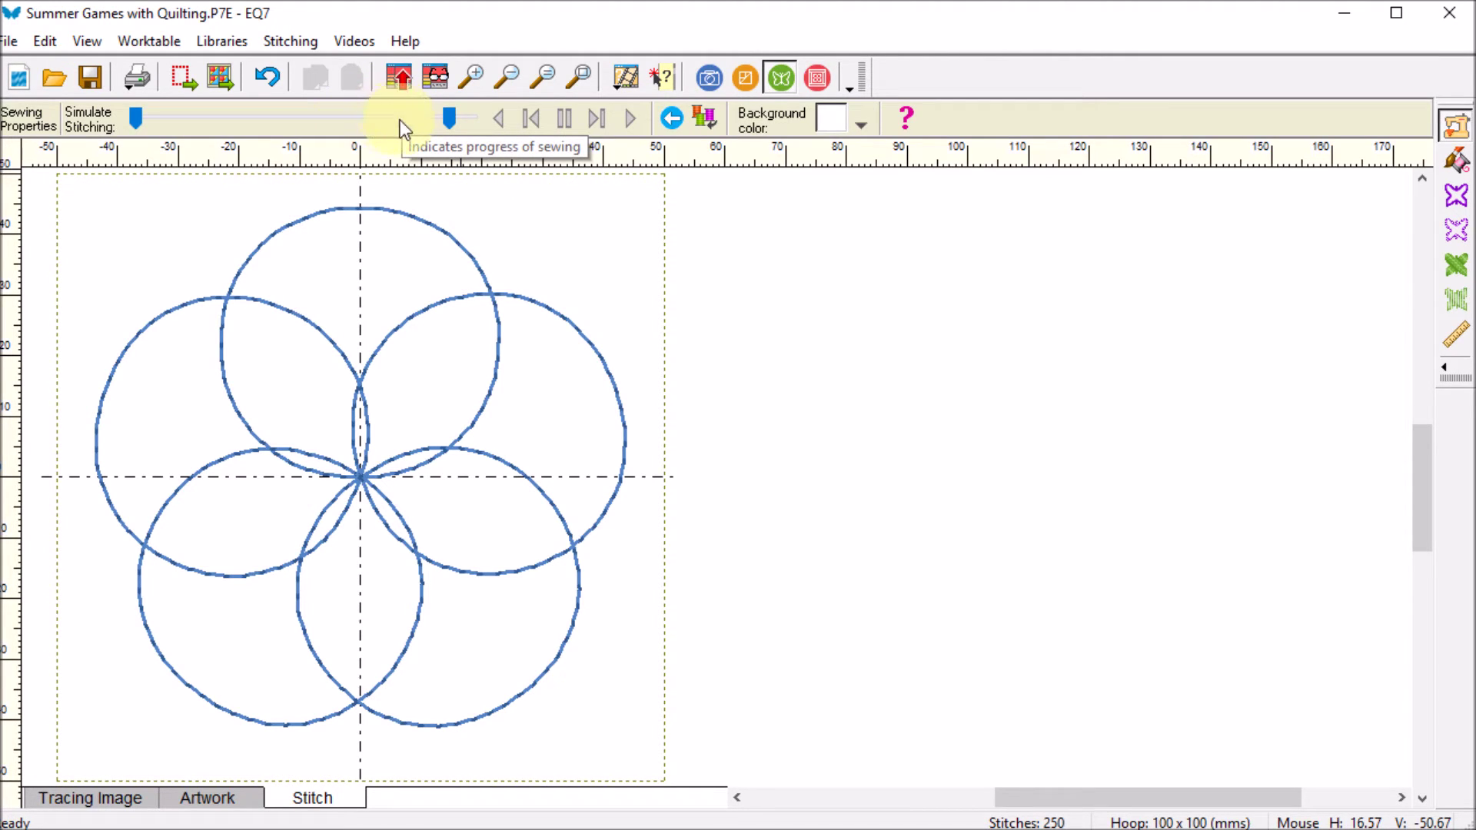
# Step: Export the design as Infinite Circles.PES in the Emb folder, overwriting the existing file
pyautogui.click(292, 42)
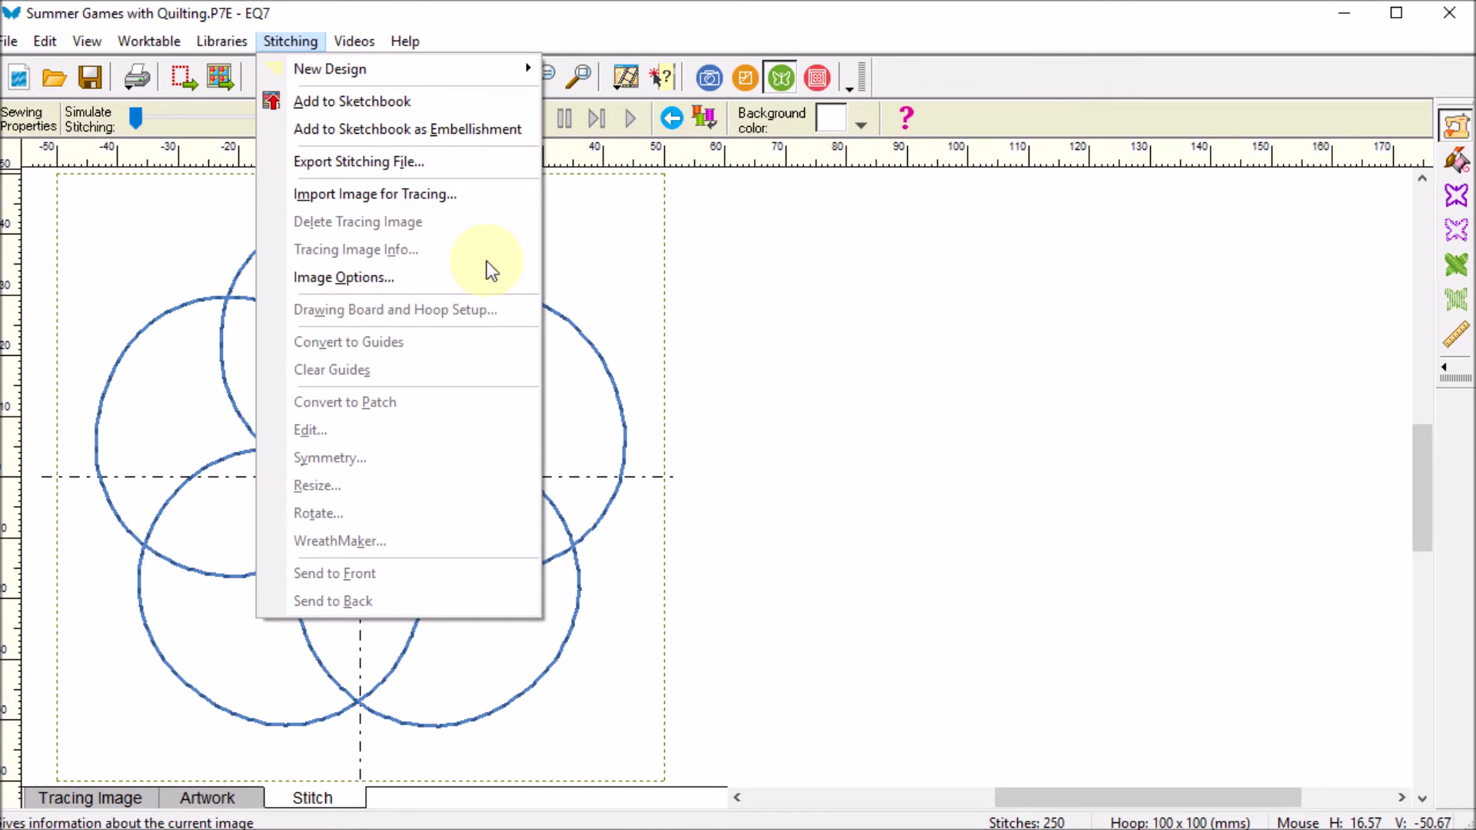
pyautogui.click(412, 161)
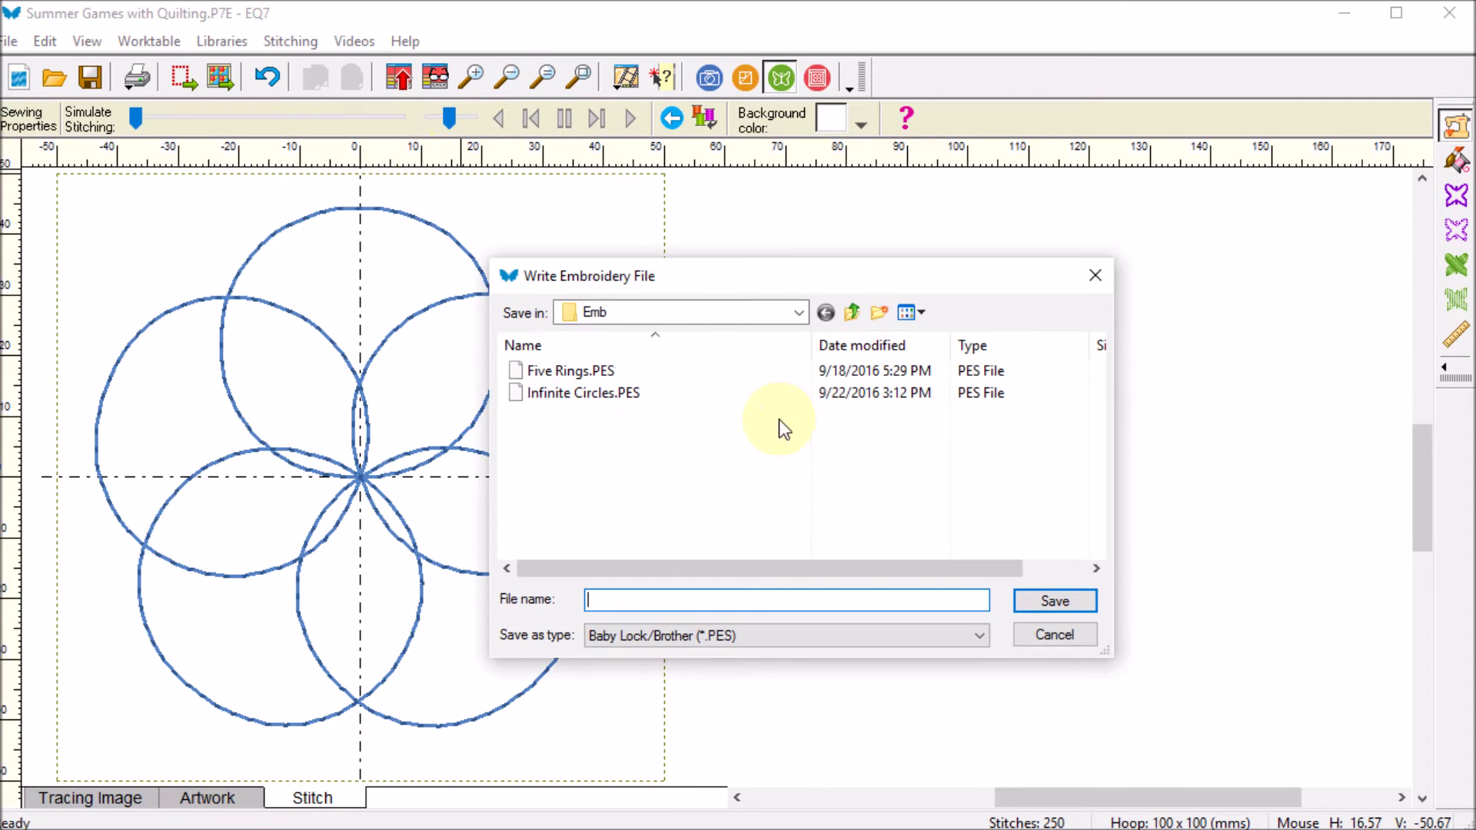
pyautogui.click(800, 316)
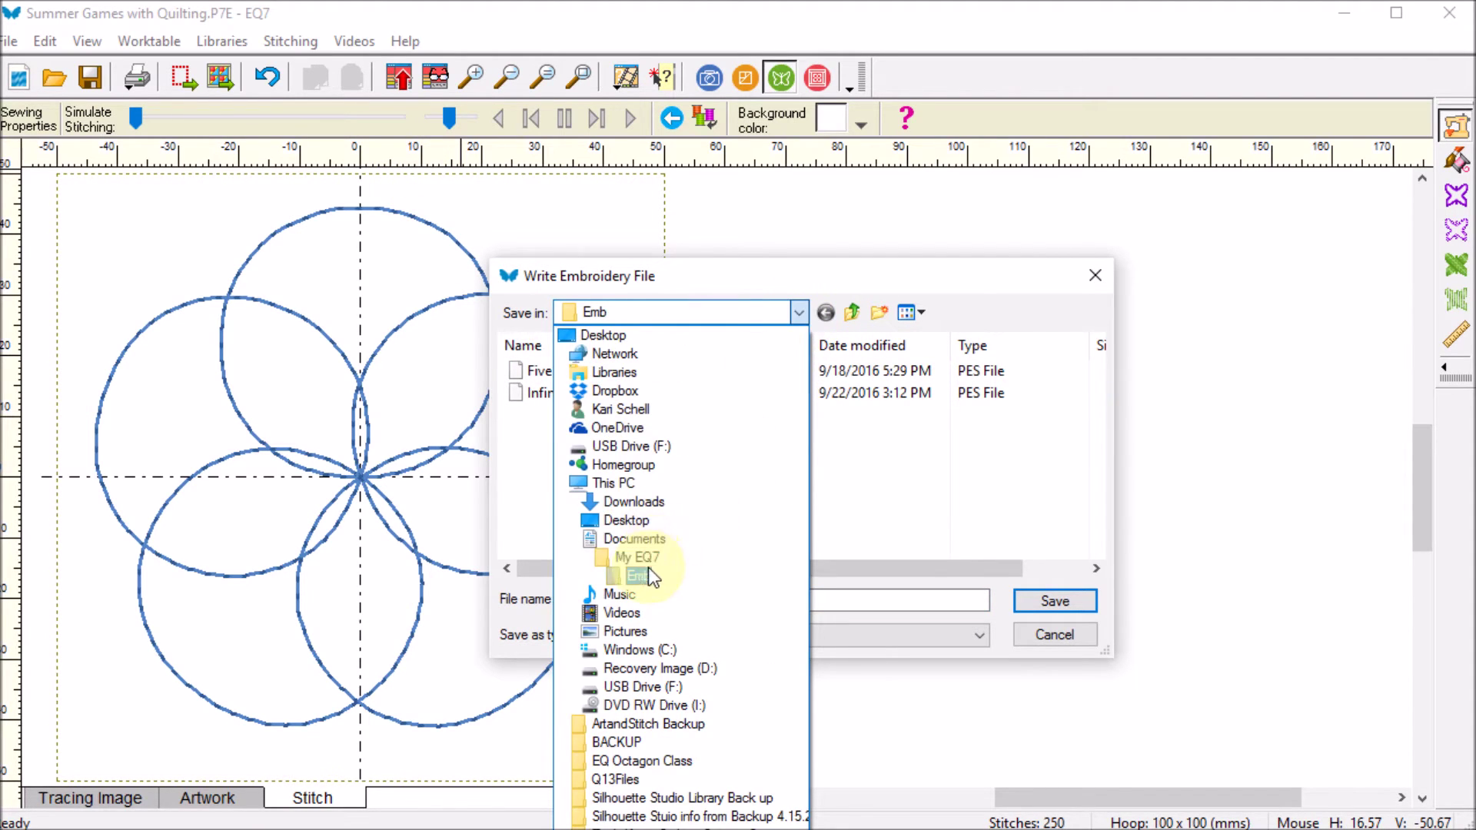
pyautogui.click(771, 277)
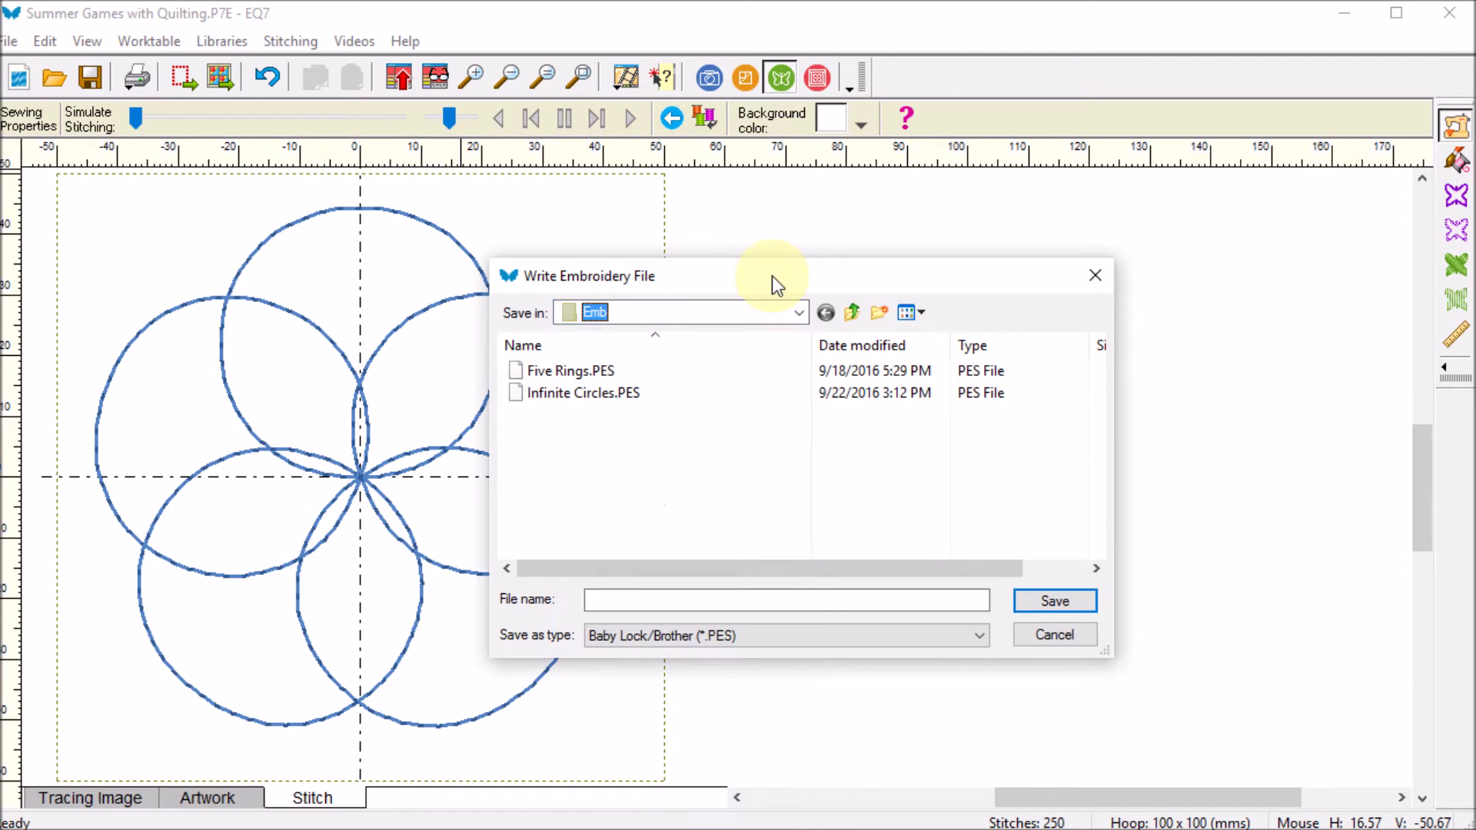
pyautogui.click(591, 394)
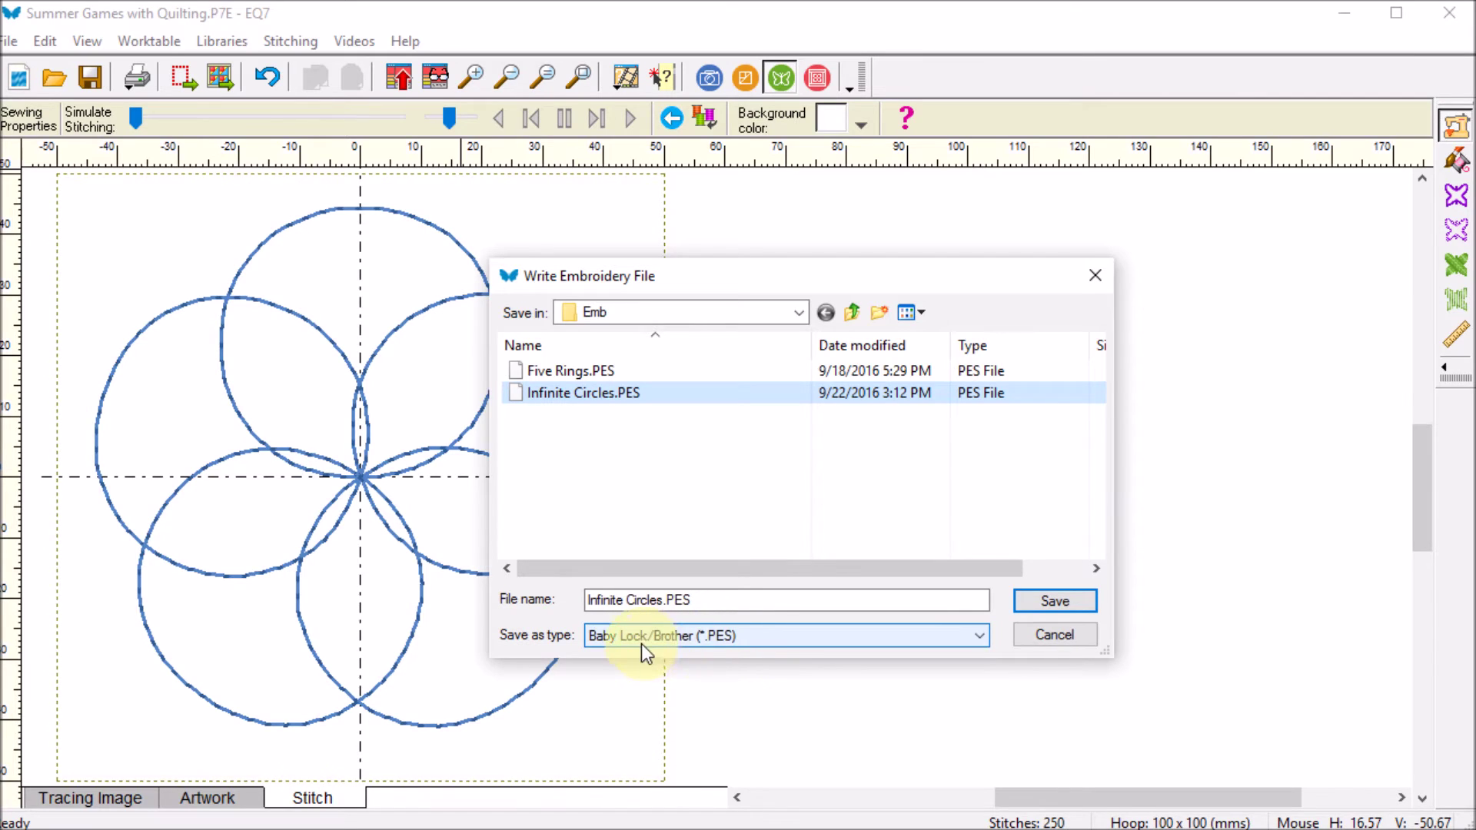
pyautogui.click(1065, 607)
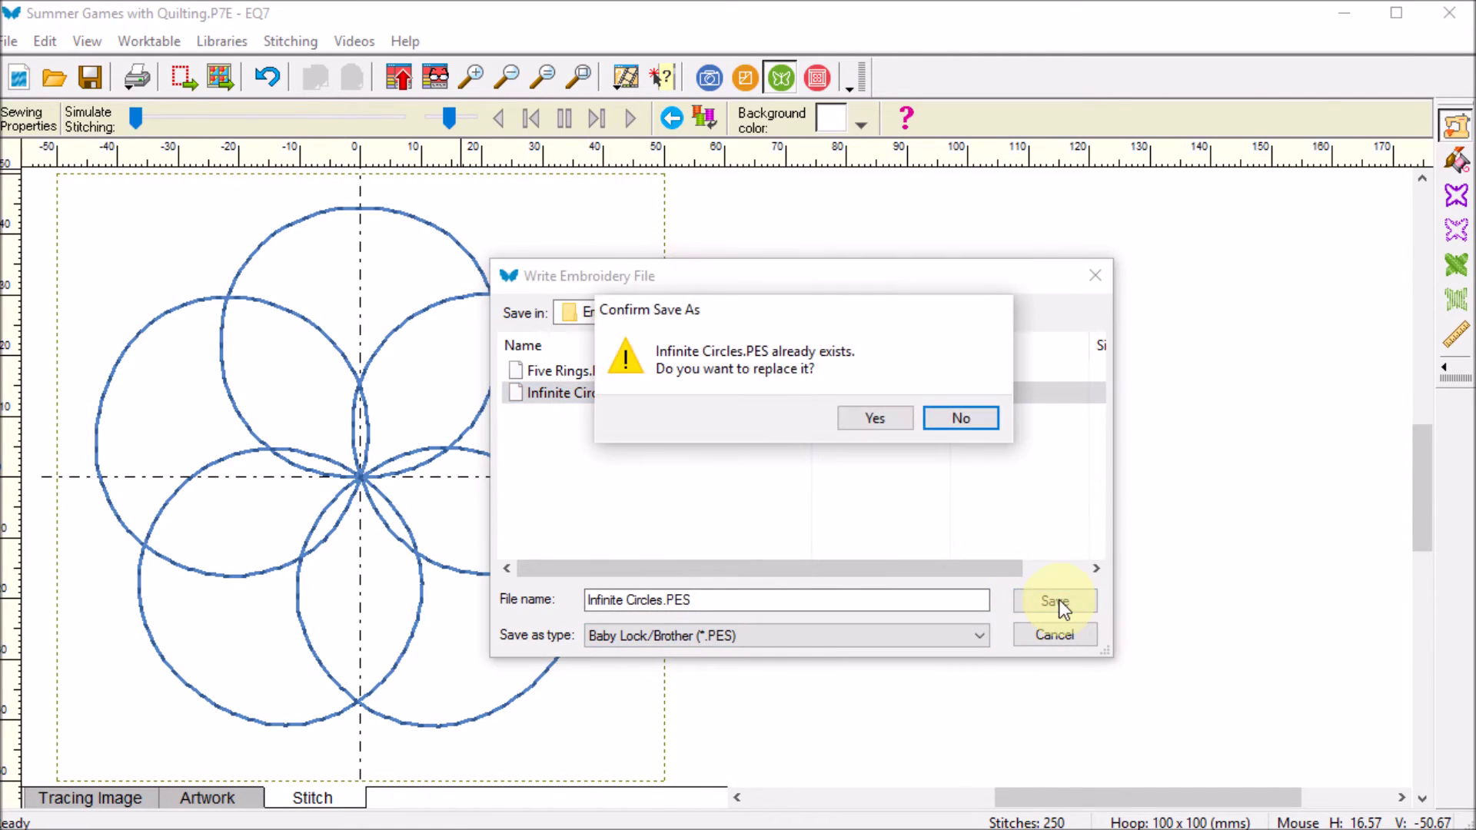
pyautogui.click(877, 419)
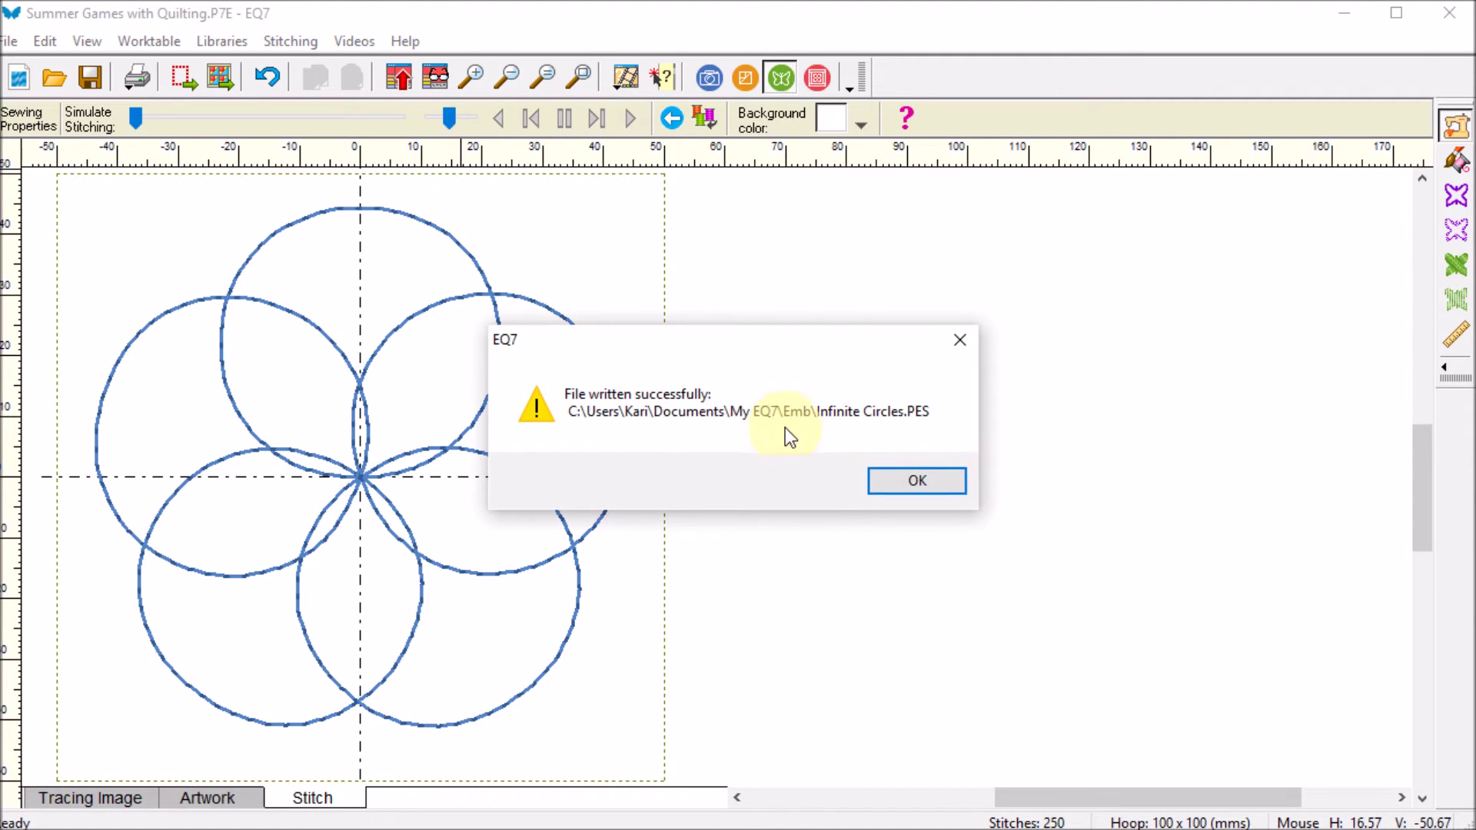
# Step: Dismiss the 'File written successfully' message and return to the quilt worktable
pyautogui.click(920, 489)
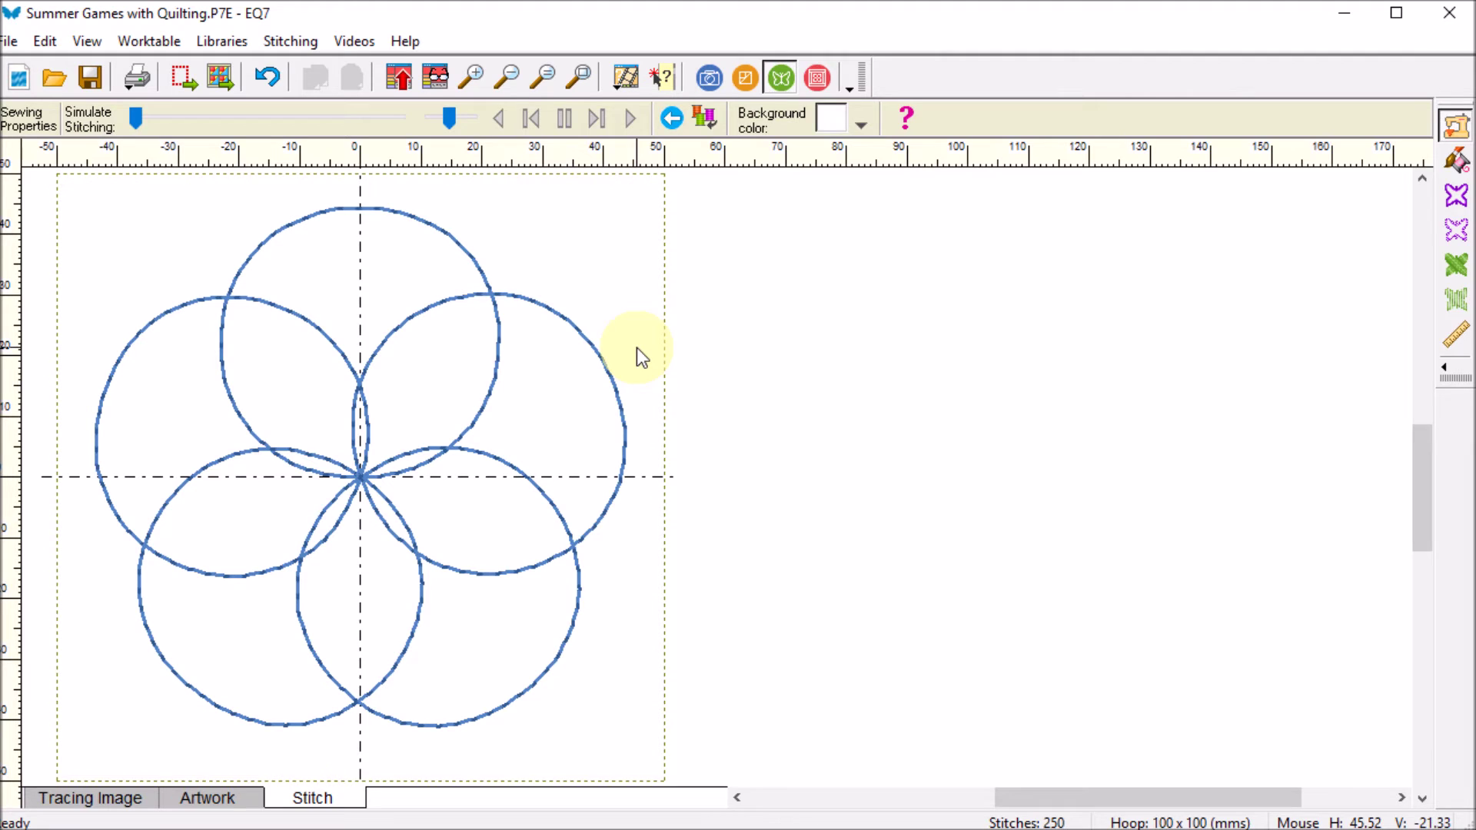
pyautogui.click(819, 80)
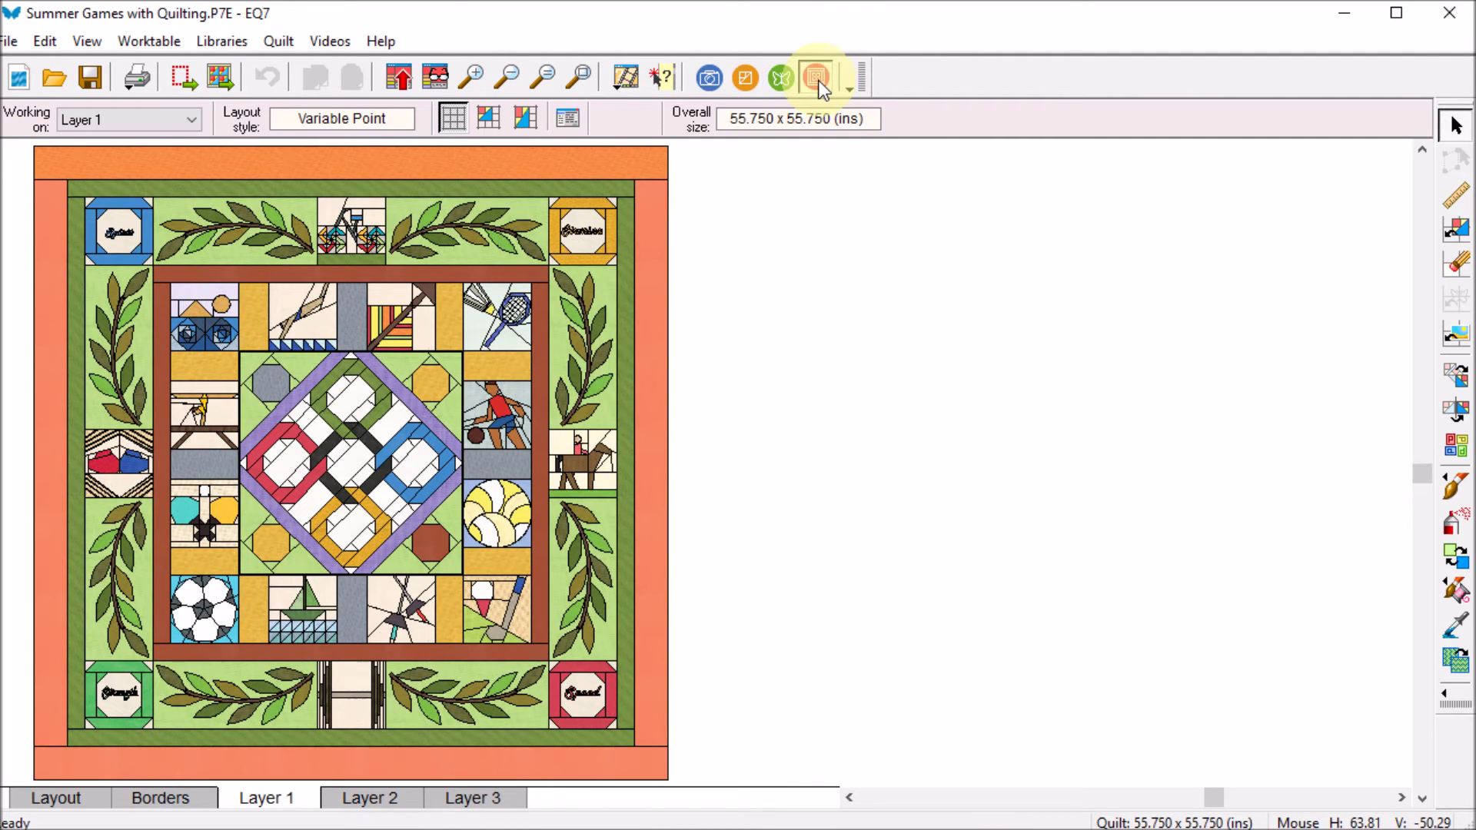
# Step: On Layer 3, place the blue flower embellishment from the Sketchbook near the centre diamond
pyautogui.click(484, 803)
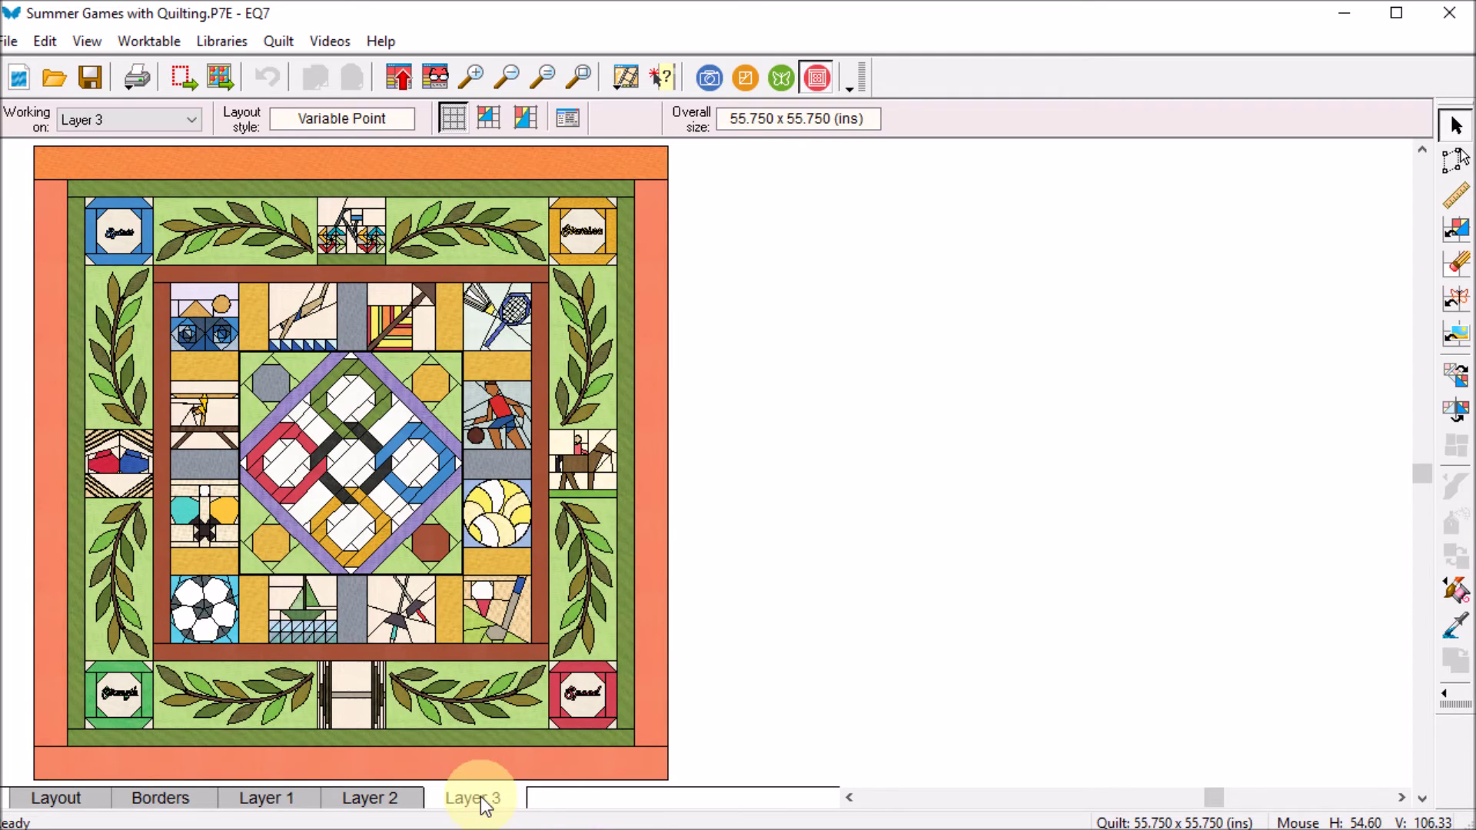
pyautogui.click(1456, 230)
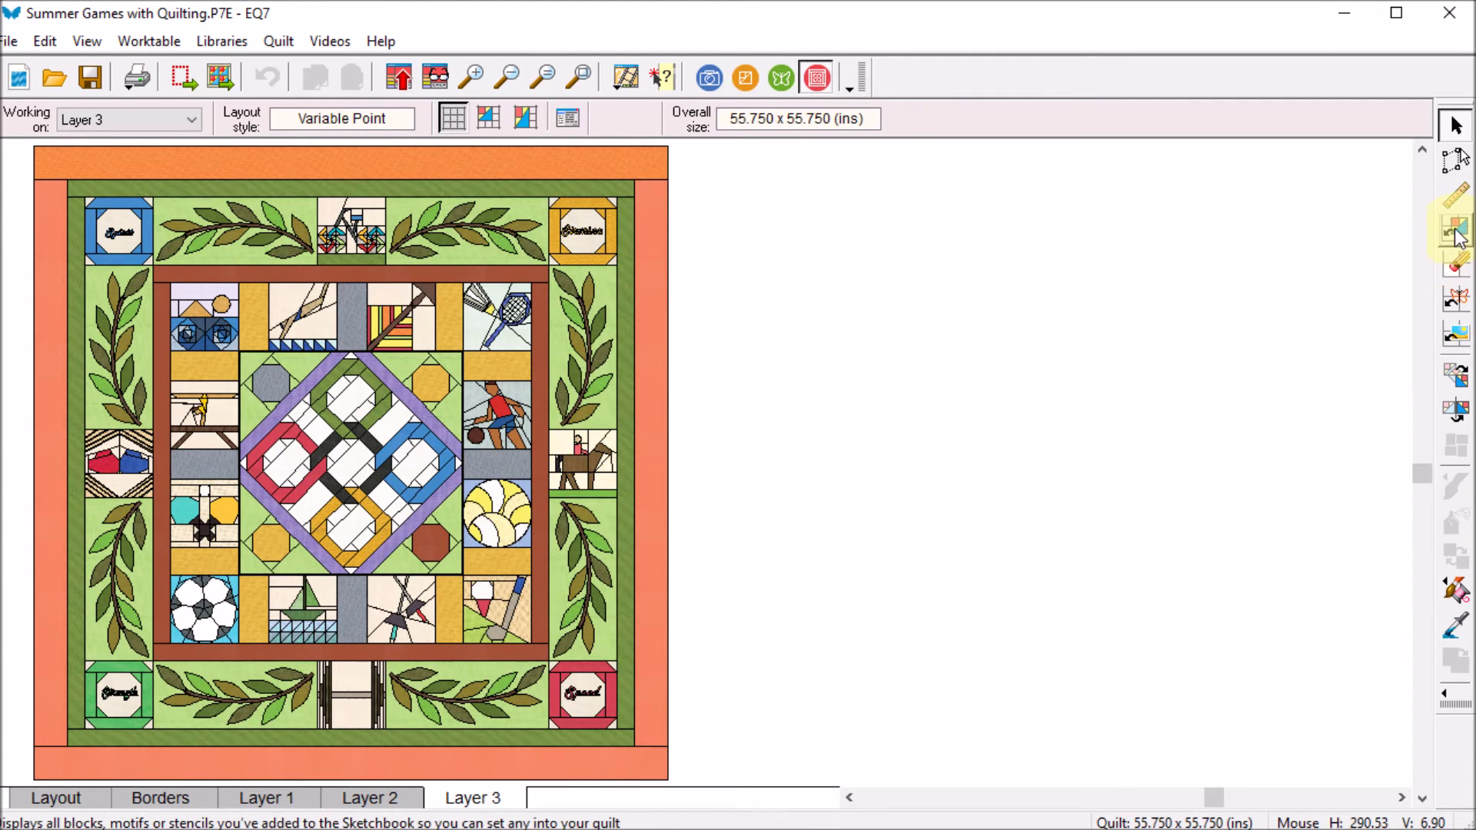
pyautogui.click(1458, 302)
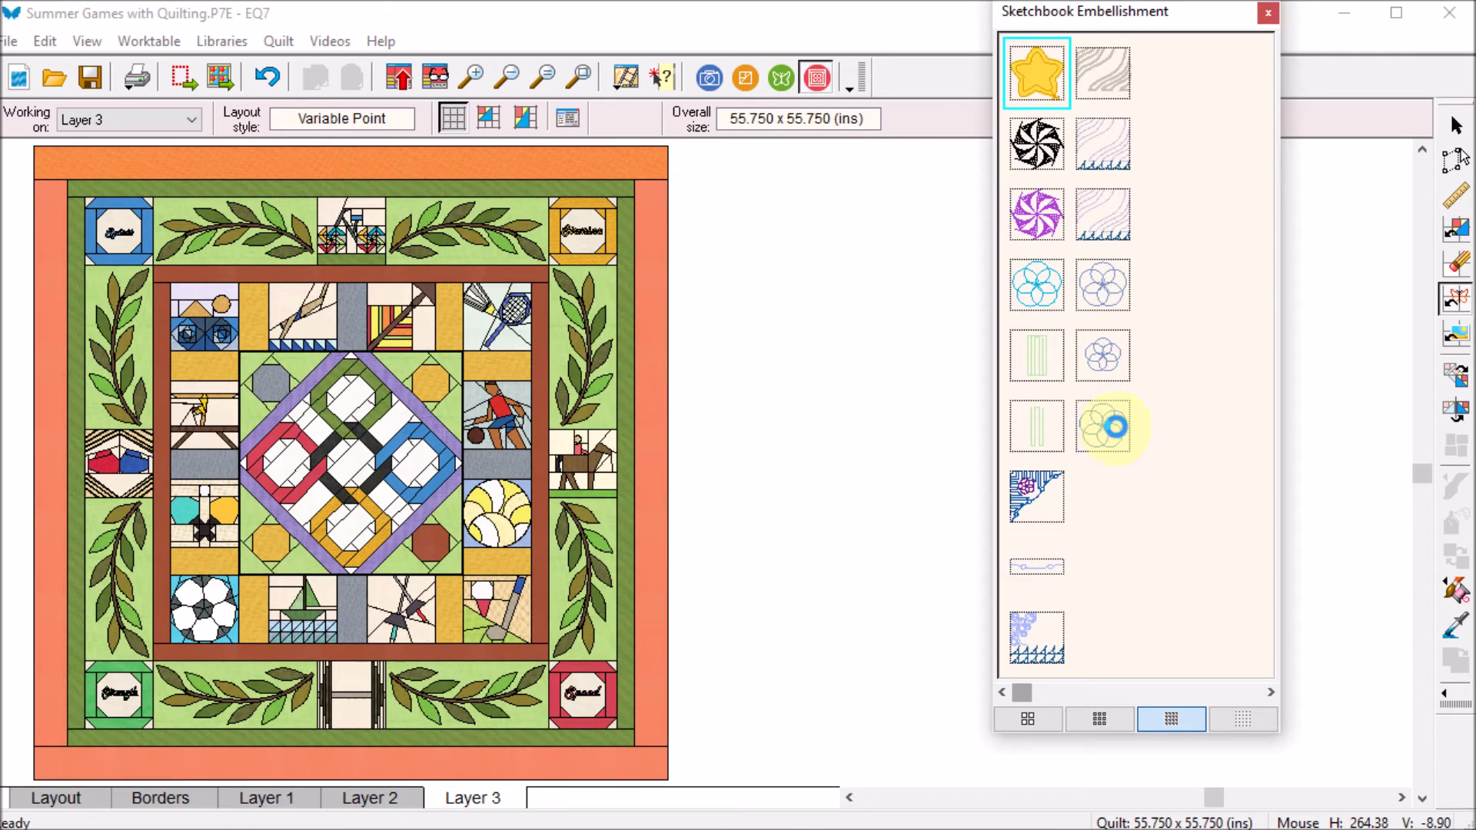
pyautogui.moveTo(1109, 435); pyautogui.dragTo(300, 337)
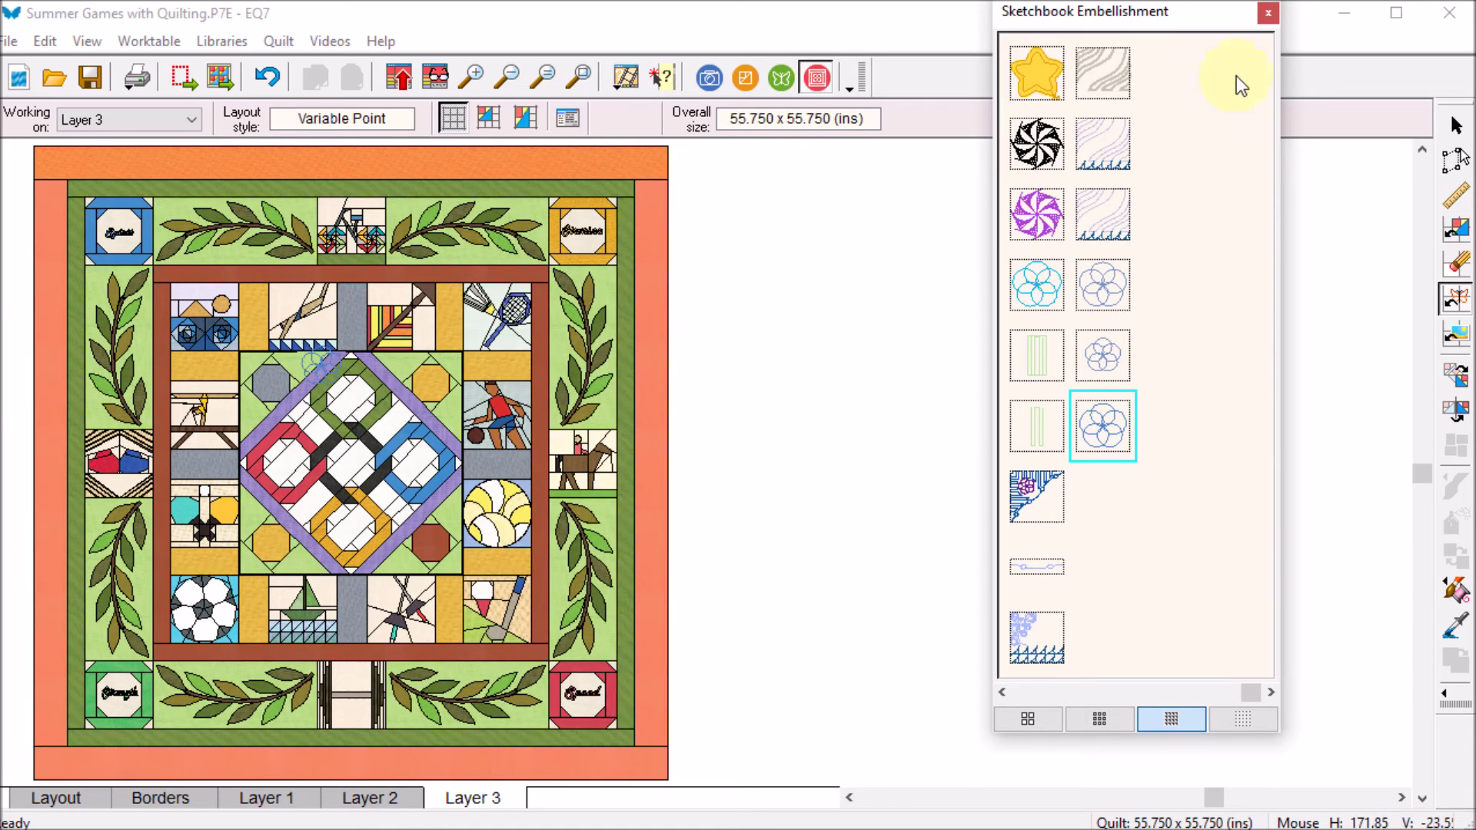
pyautogui.click(1266, 16)
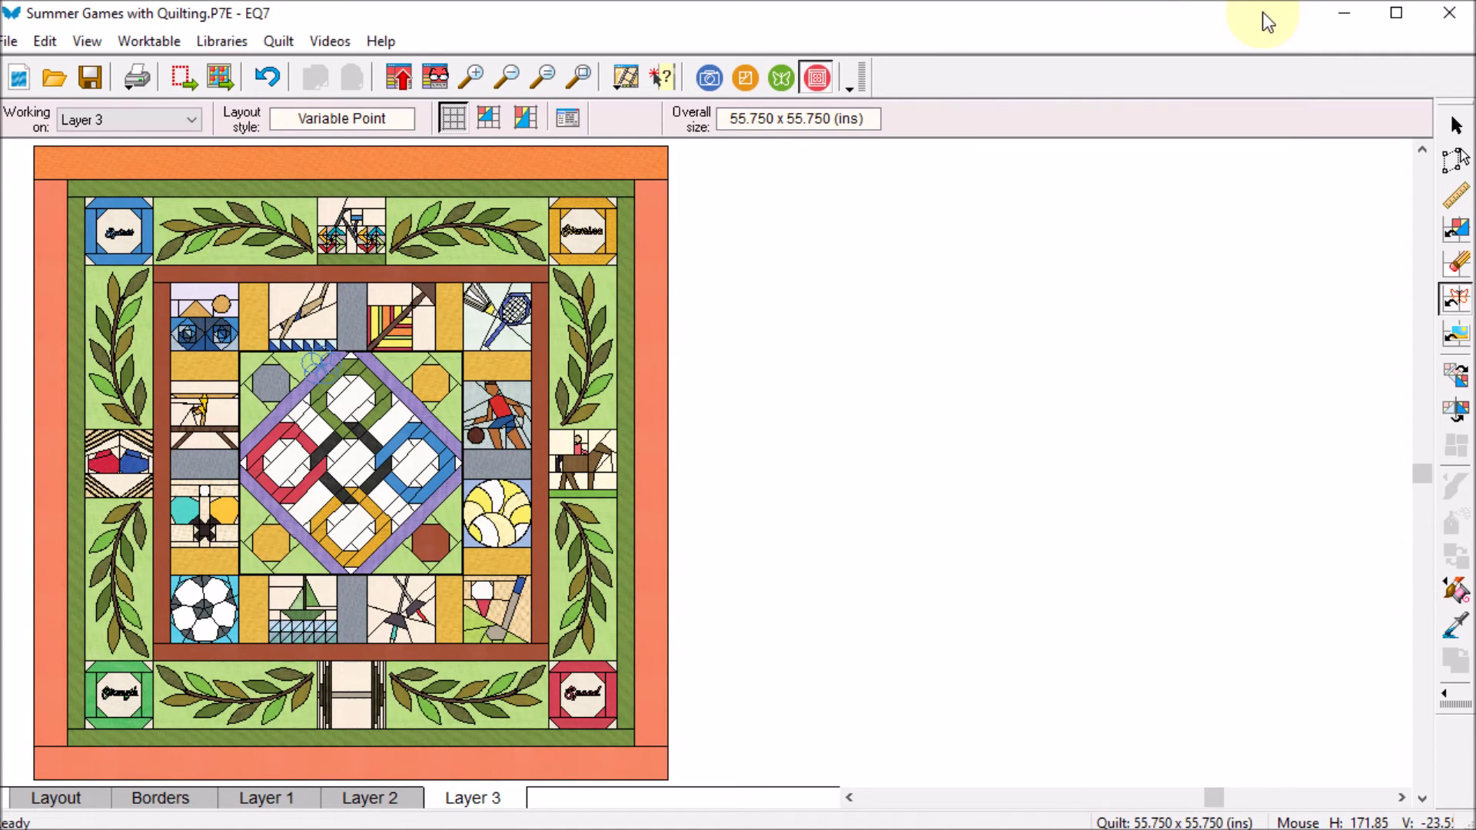
# Step: Move the flower embellishment into the top ring of the centre diamond
pyautogui.click(1456, 163)
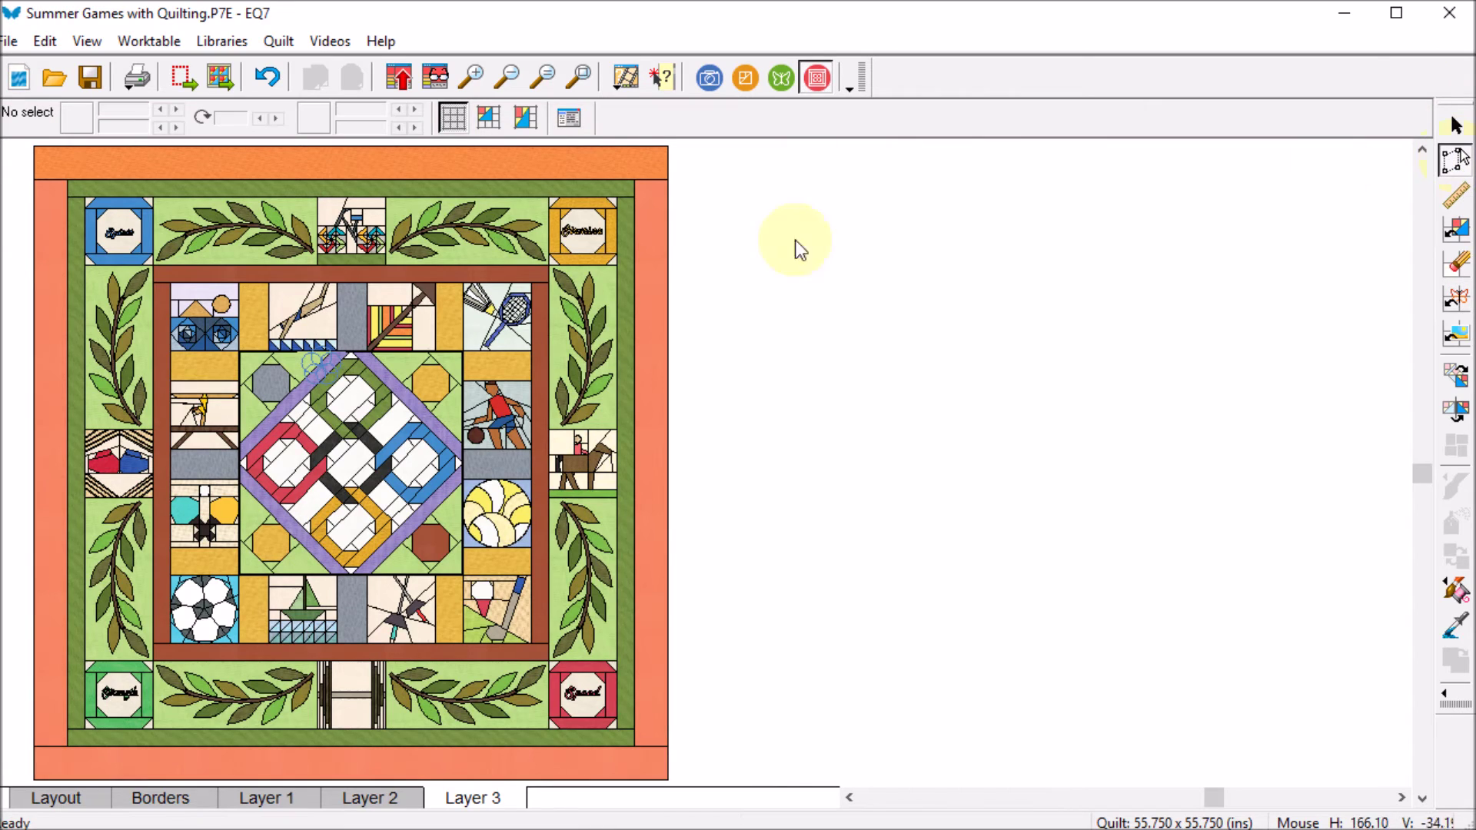
pyautogui.click(321, 359)
pyautogui.moveTo(321, 359); pyautogui.dragTo(347, 396)
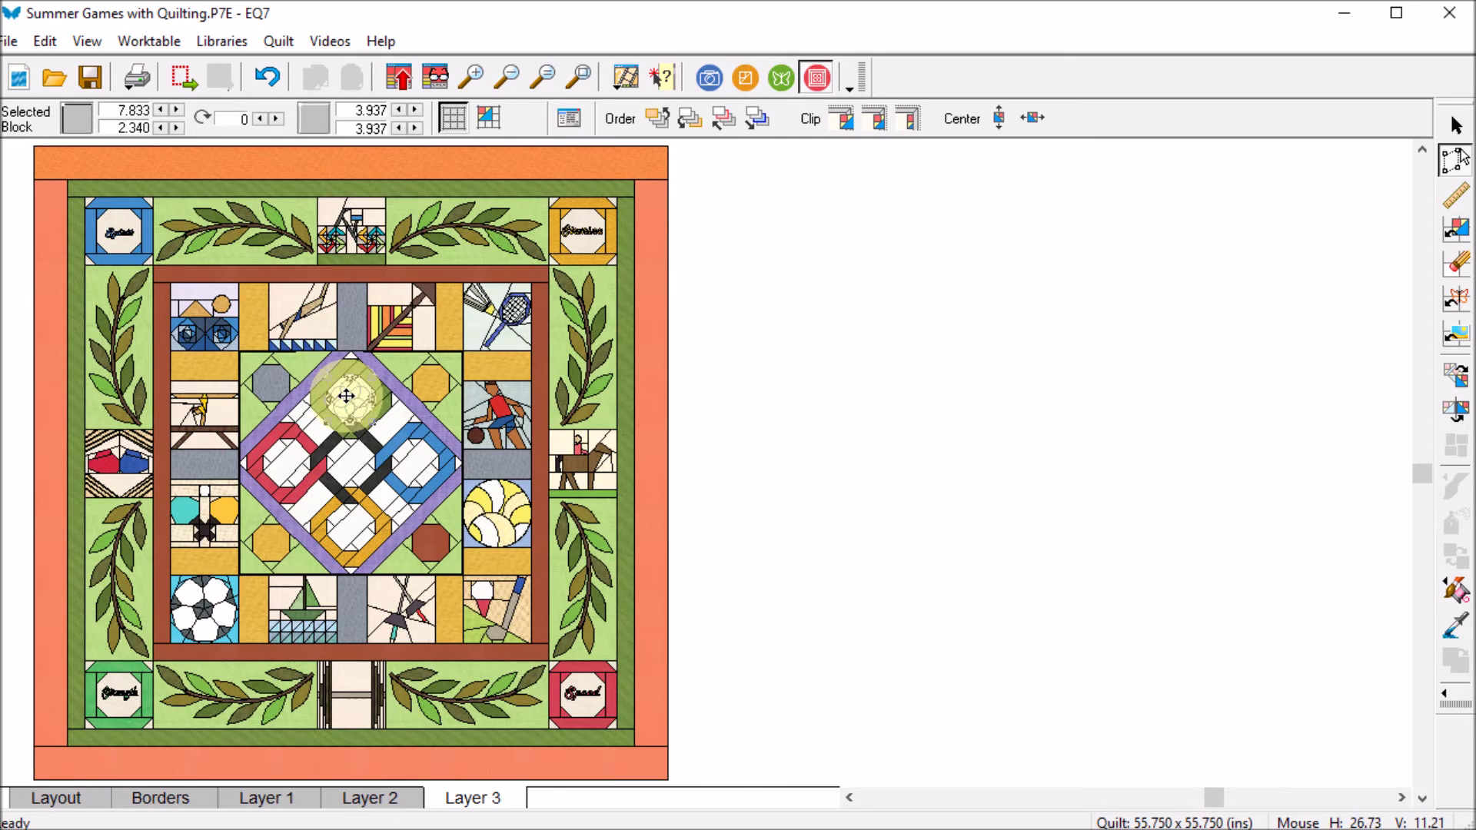
pyautogui.click(672, 349)
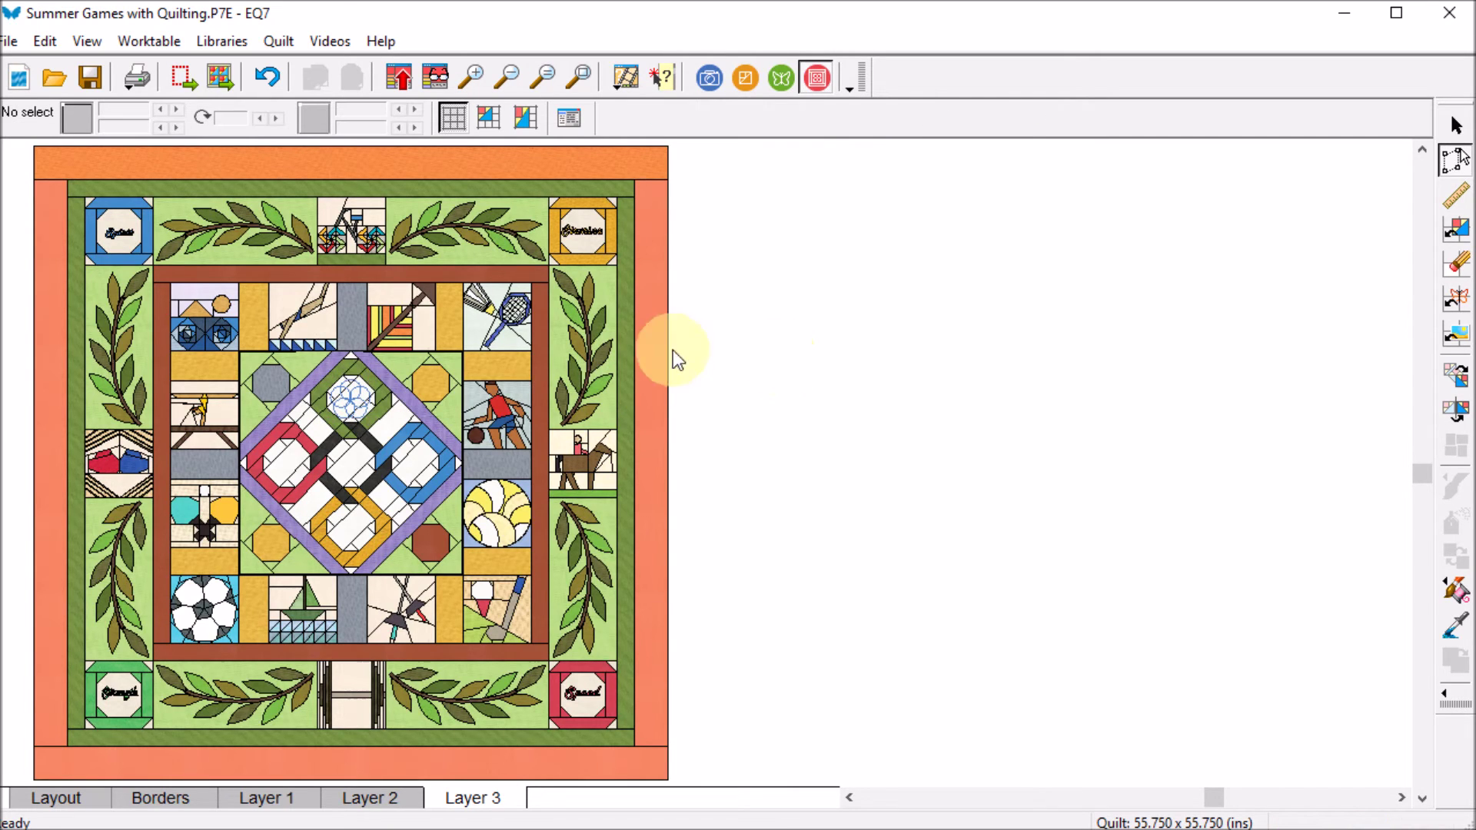
# Step: Duplicate the flower and place the copy in the diamond's right ring
pyautogui.click(351, 396)
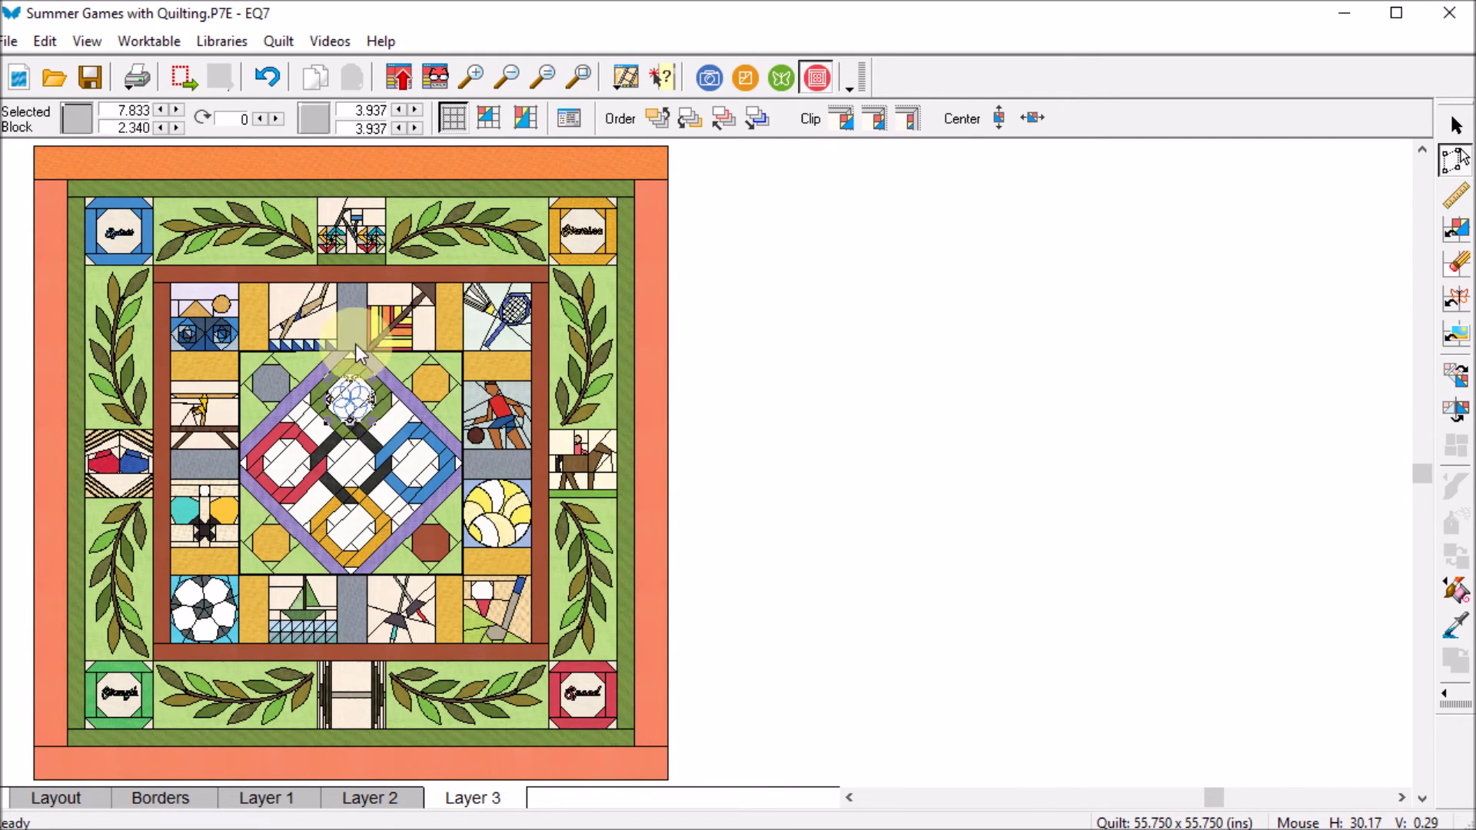
pyautogui.click(315, 75)
pyautogui.click(352, 76)
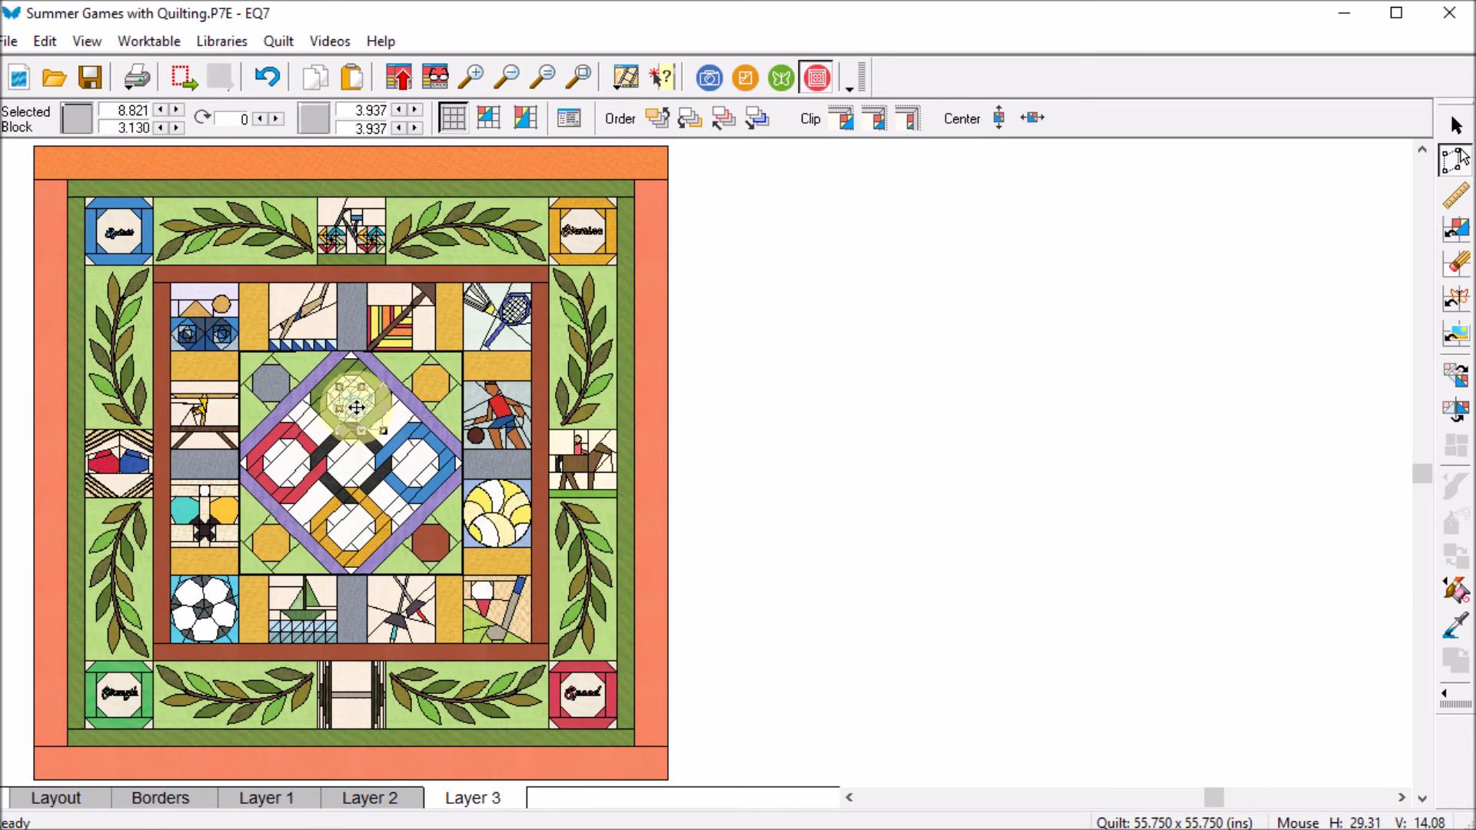
pyautogui.moveTo(358, 403); pyautogui.dragTo(413, 461)
pyautogui.click(695, 386)
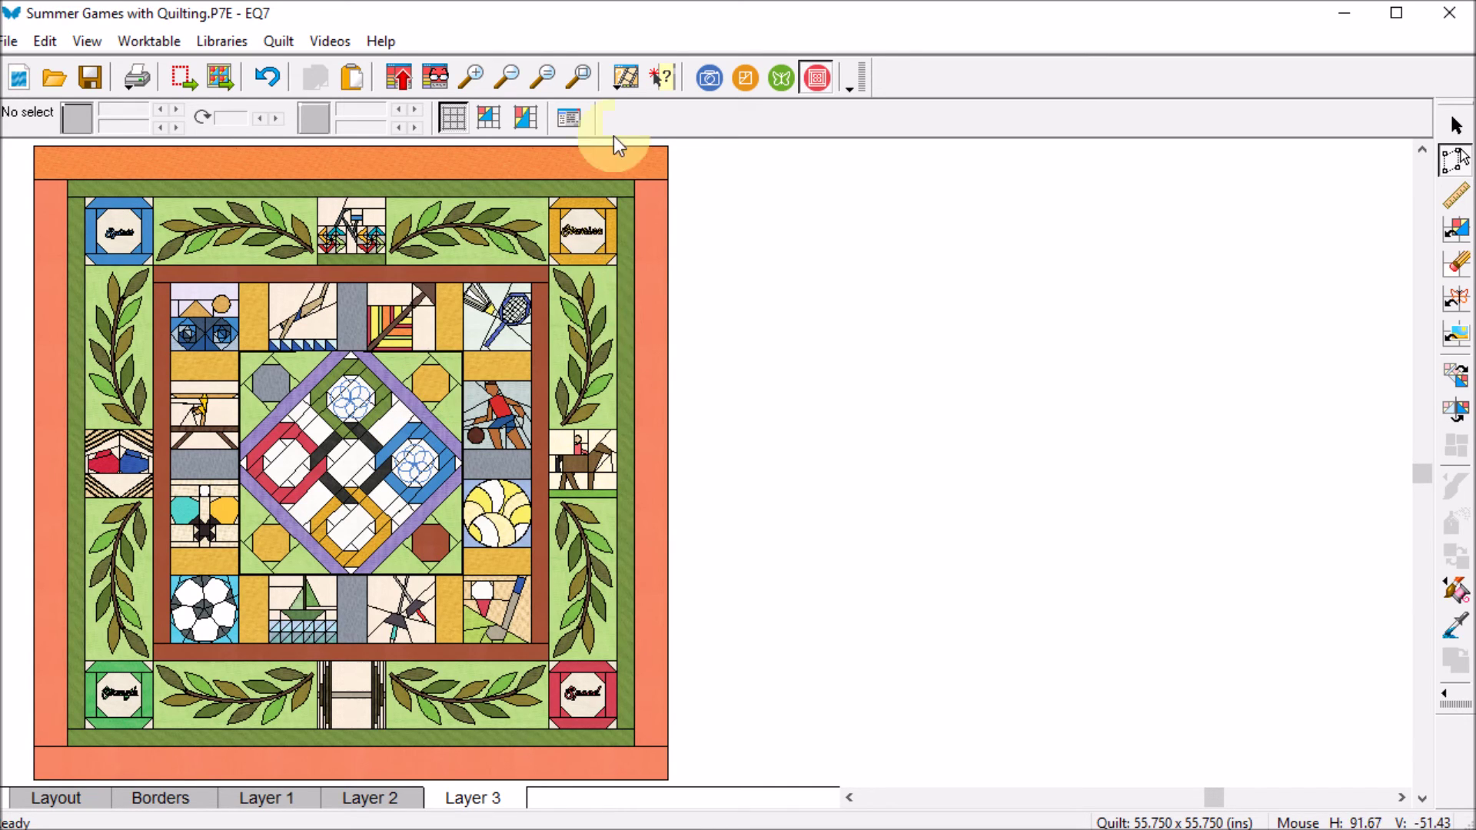
pyautogui.click(782, 79)
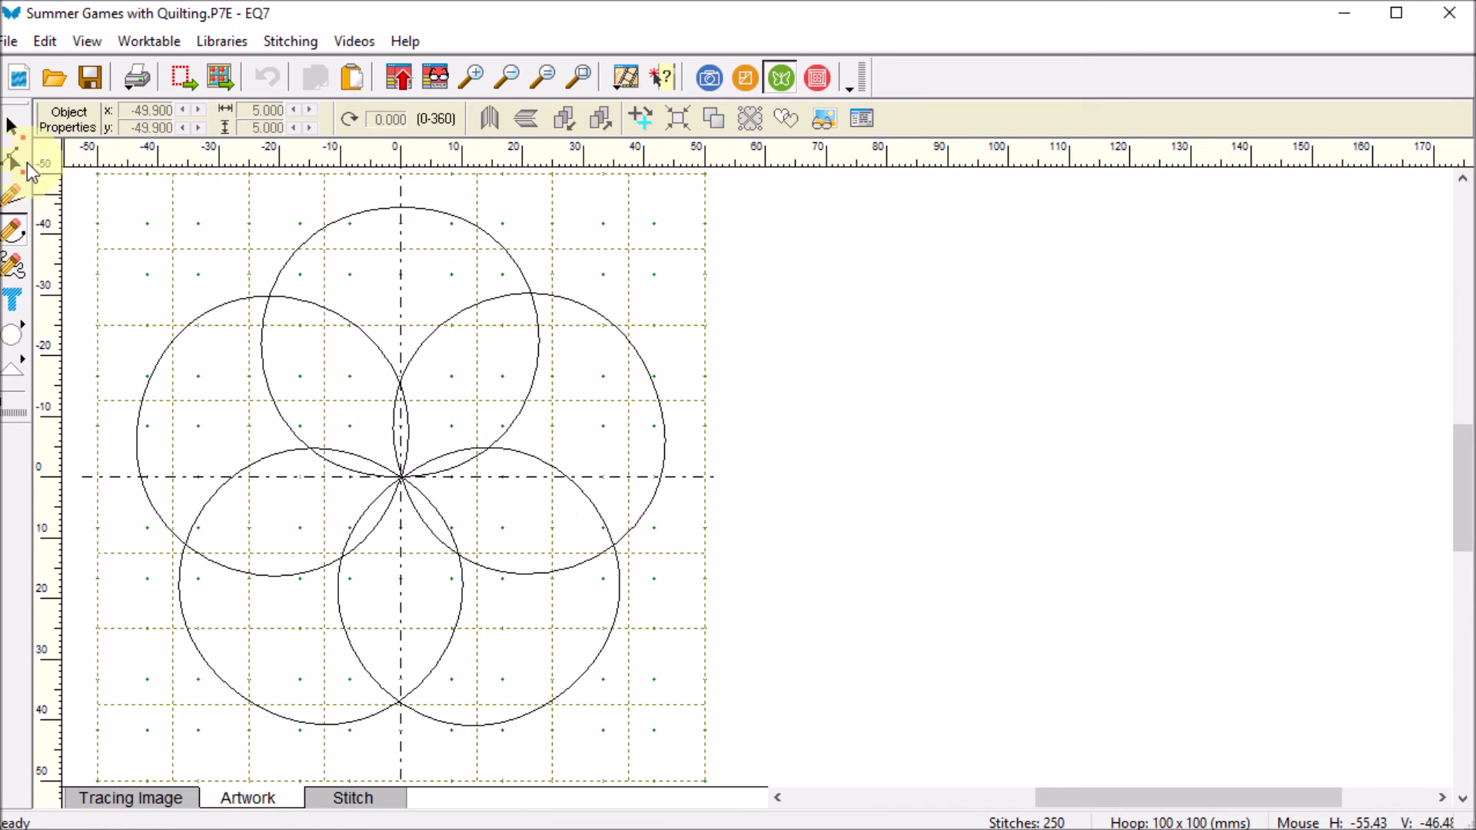
# Step: Select all five circles and resize them to 75% horizontally and vertically
pyautogui.click(12, 125)
pyautogui.click(629, 531)
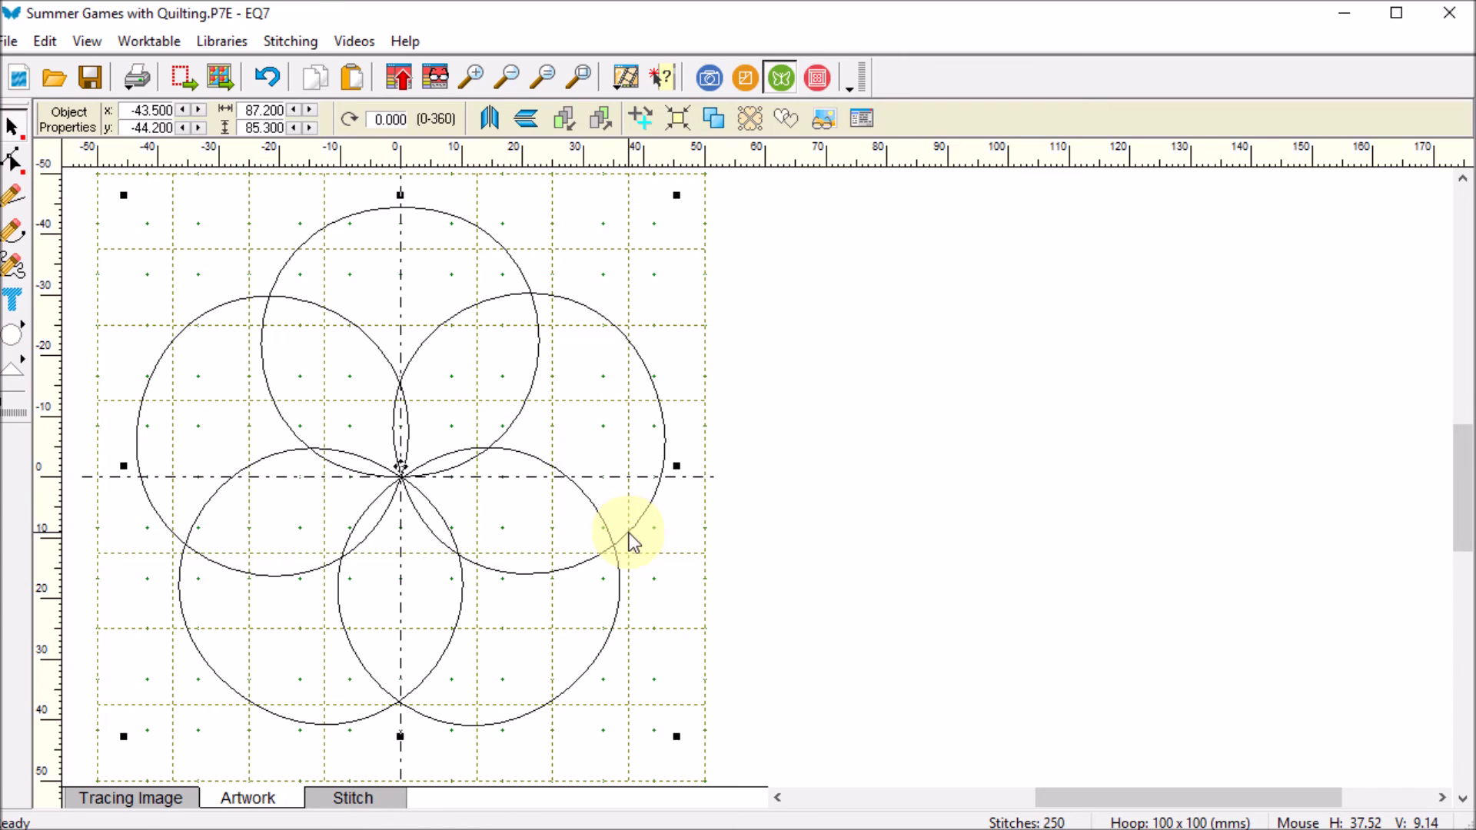
pyautogui.rightClick(462, 398)
pyautogui.click(541, 716)
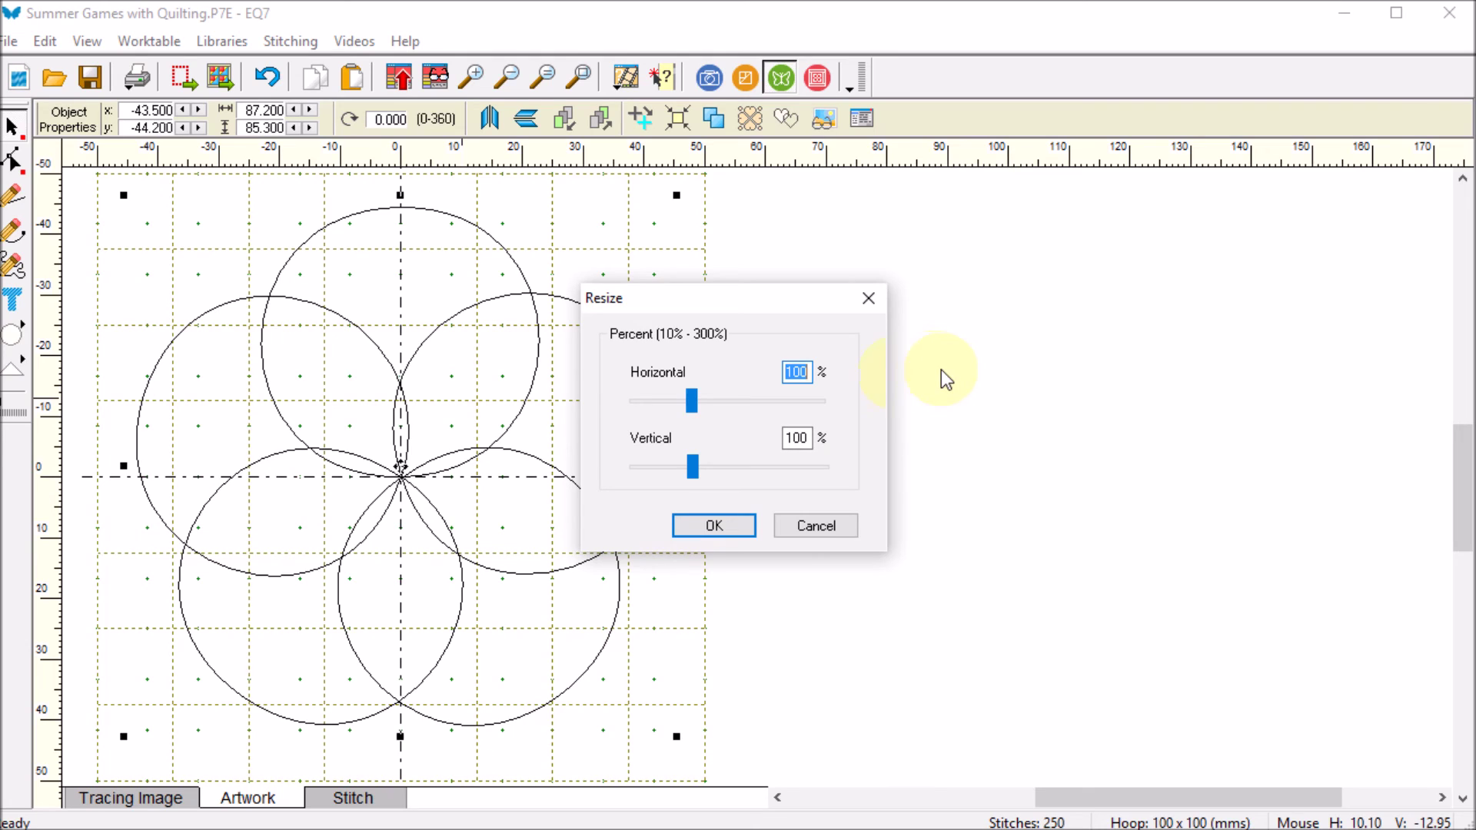
pyautogui.write('75')
pyautogui.press('Tab')
pyautogui.press('Tab')
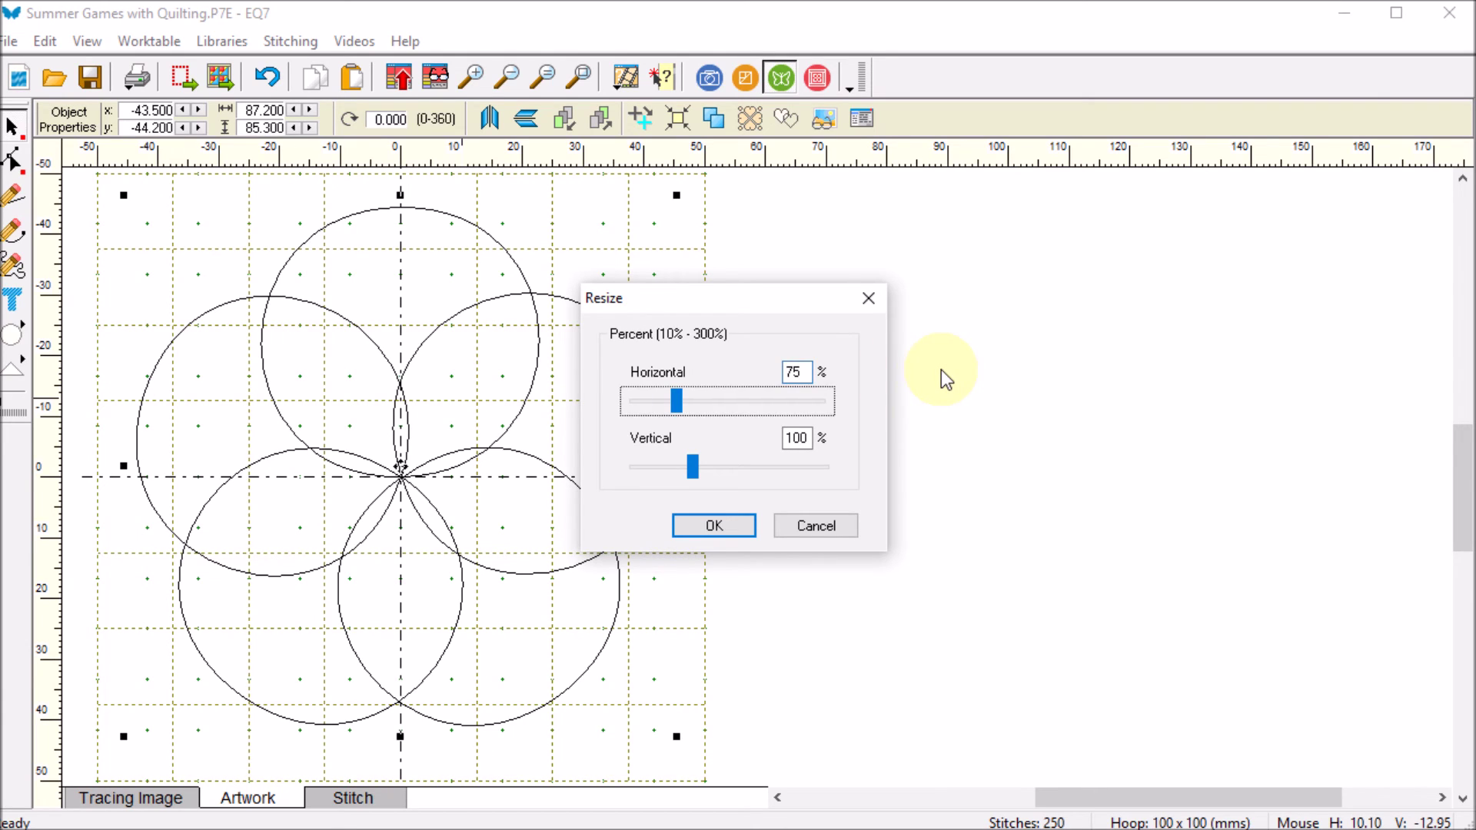
pyautogui.write('75')
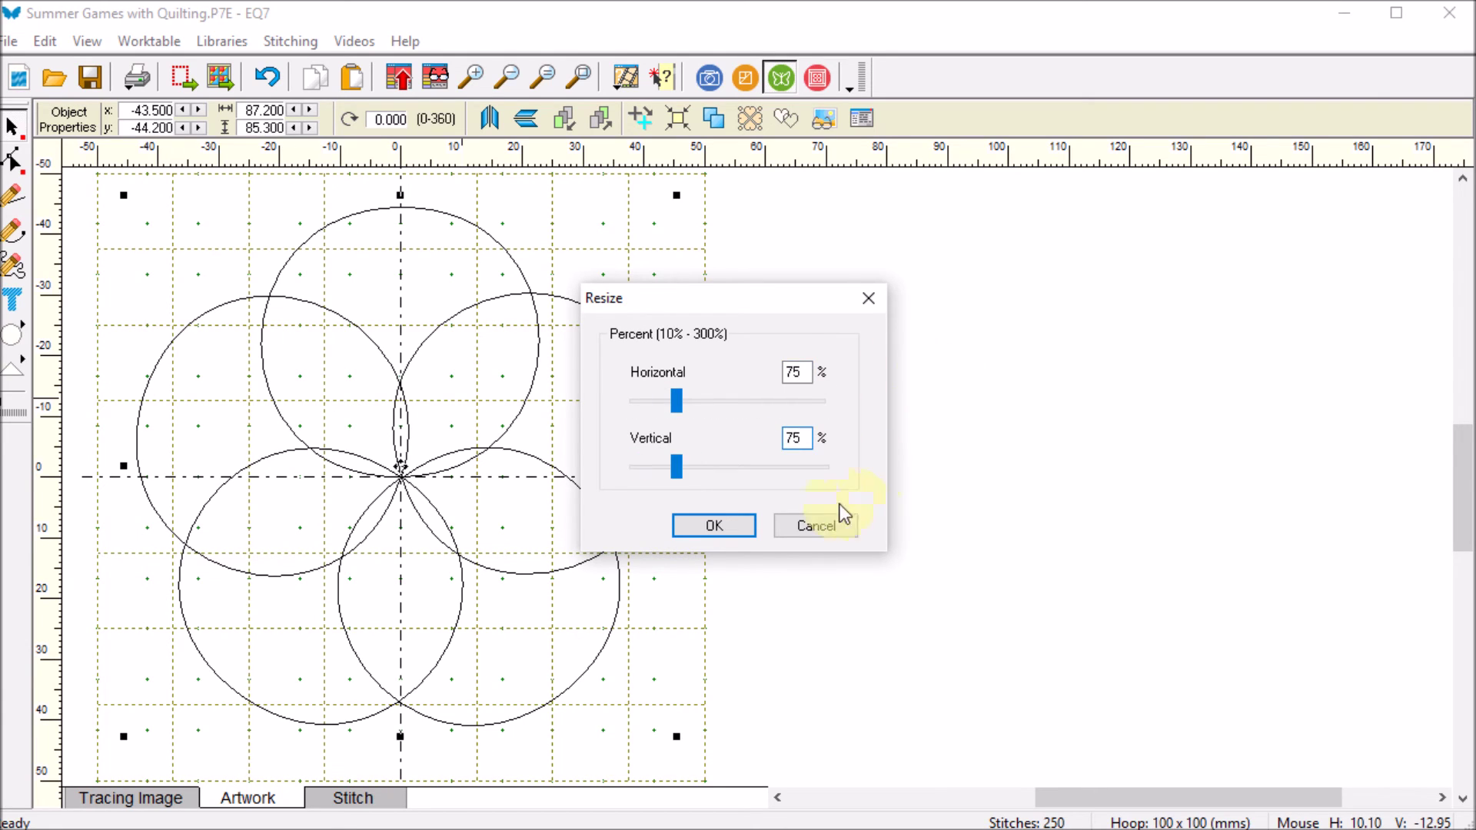
pyautogui.click(722, 525)
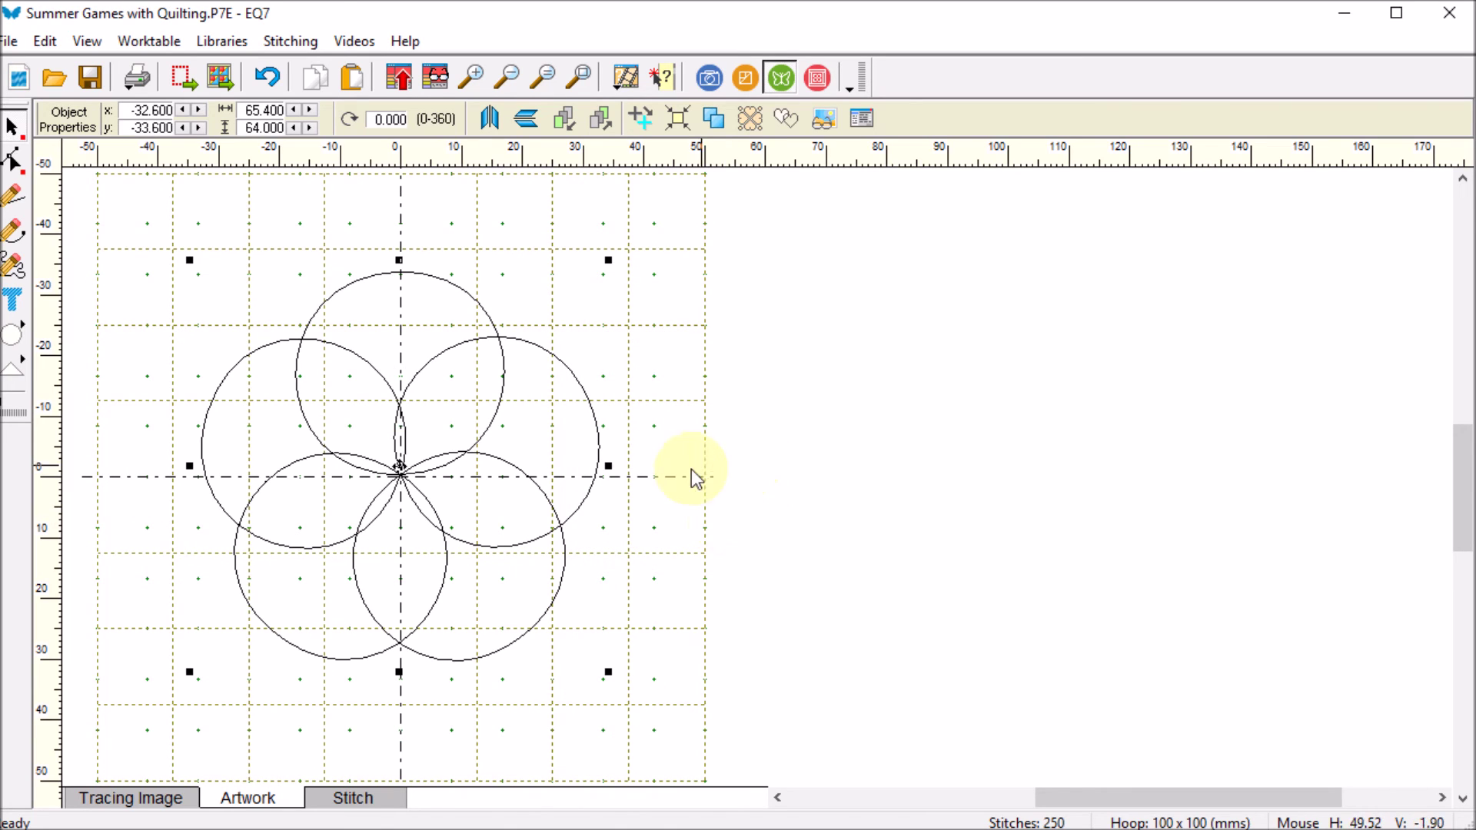
# Step: Add the smaller stitched design to the Sketchbook and go back to the quilt
pyautogui.click(359, 799)
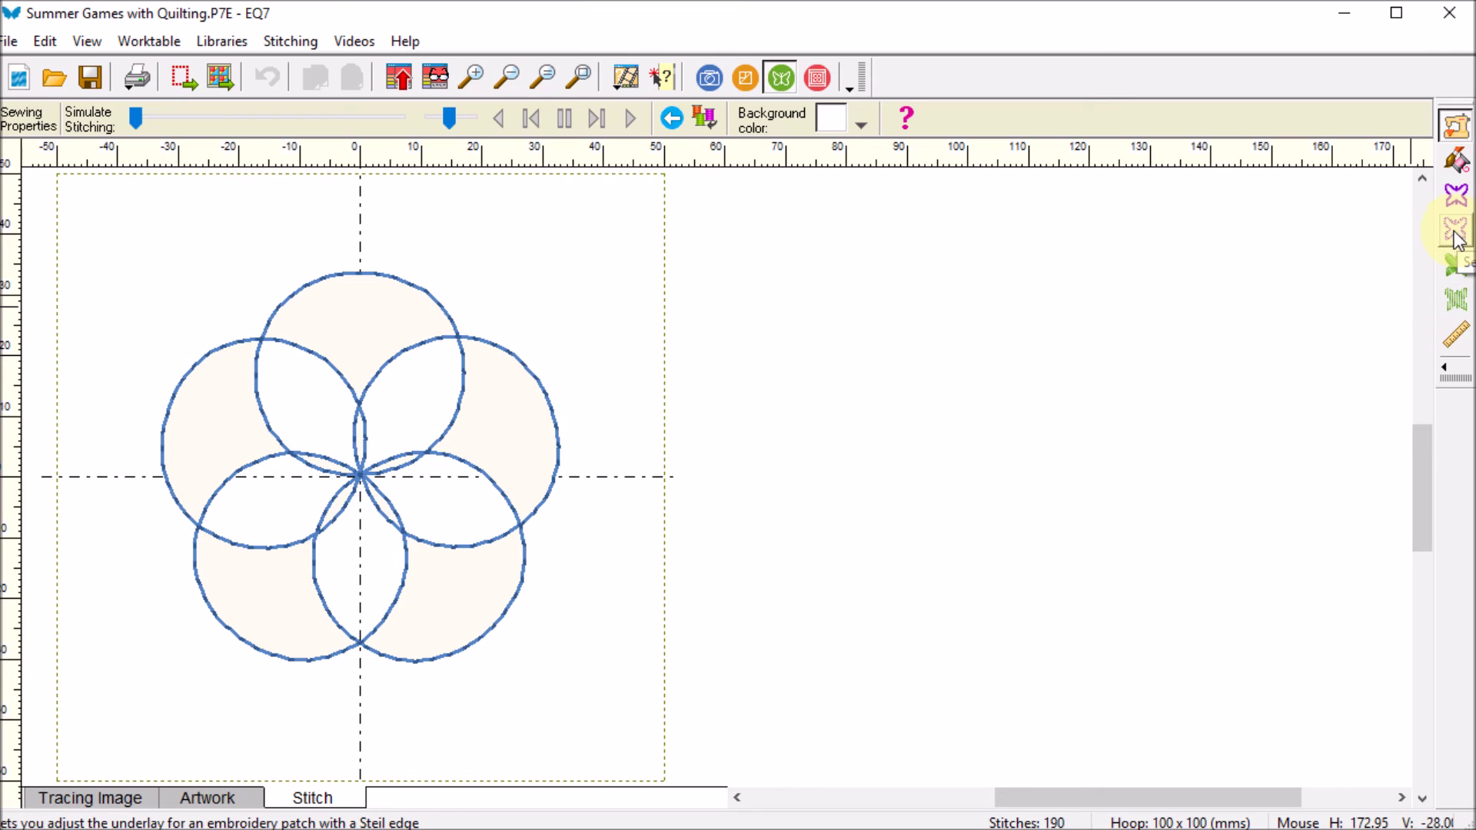
pyautogui.click(401, 77)
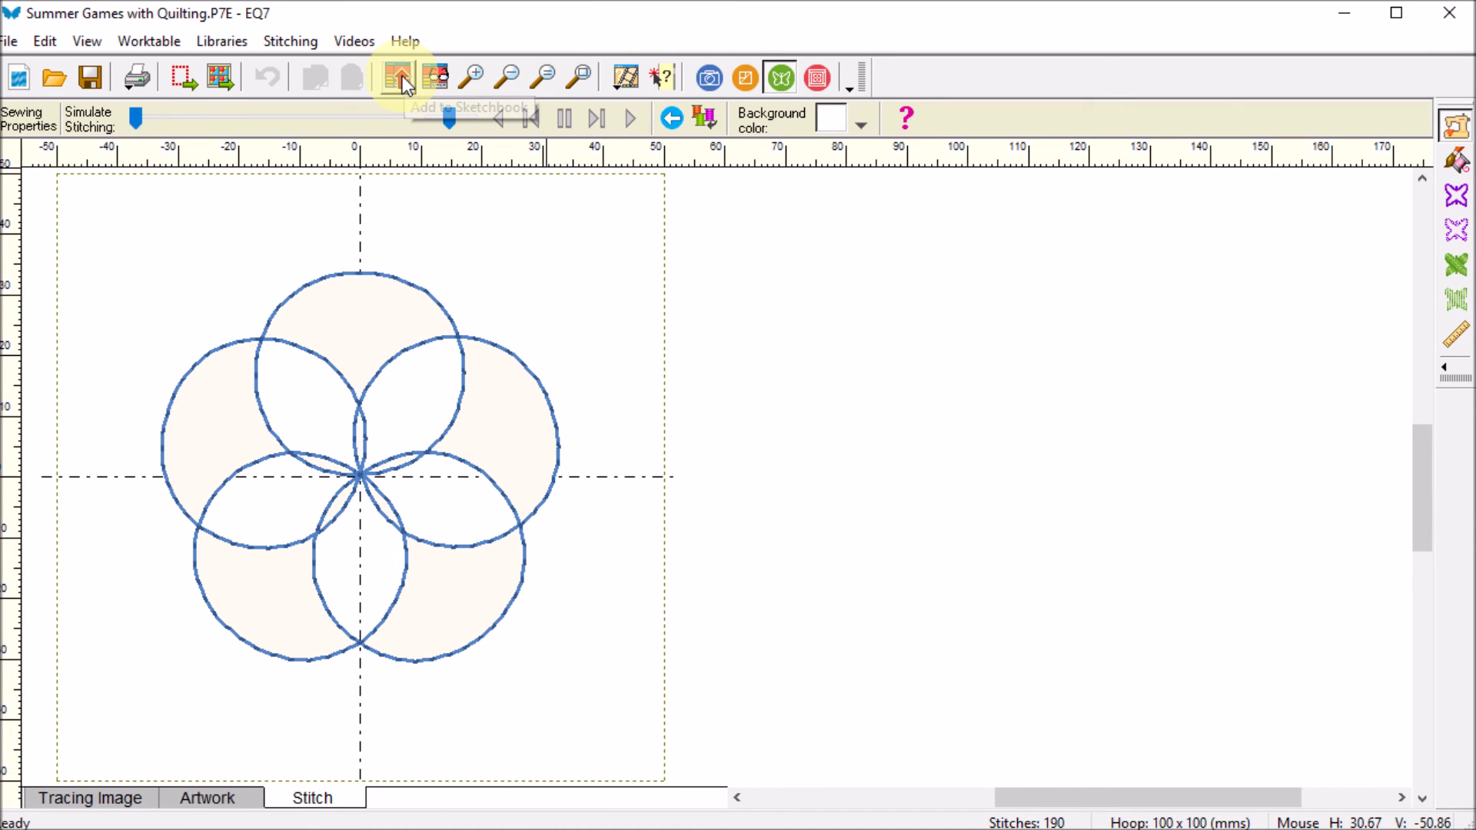
pyautogui.click(816, 77)
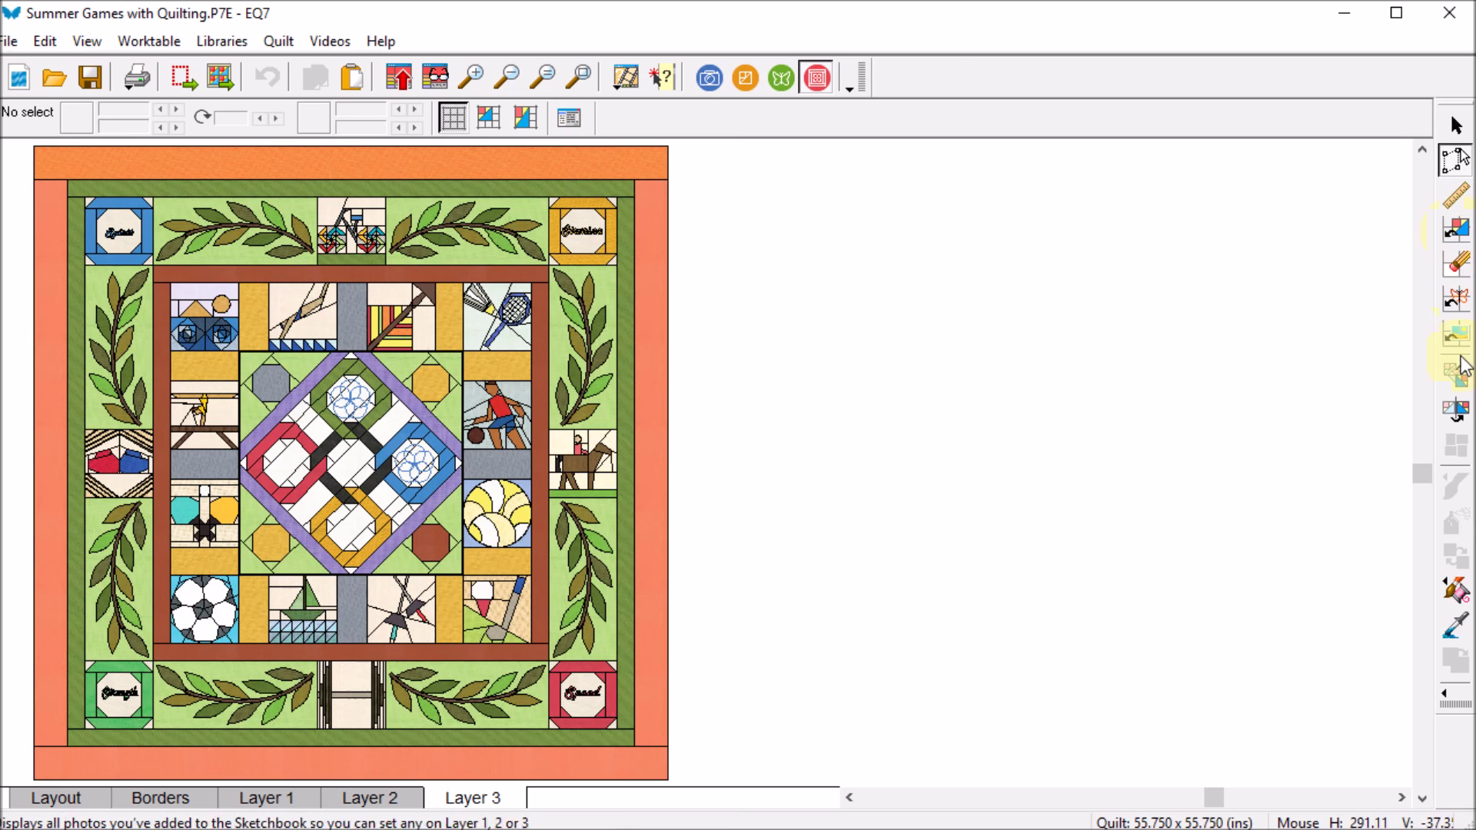
# Step: Drop the 75% flower onto Layer 3 and nudge it into the octagon beside the diamond's upper-right edge
pyautogui.click(1455, 300)
pyautogui.moveTo(1102, 496)
pyautogui.mouseDown()
pyautogui.moveTo(608, 419)
pyautogui.moveTo(376, 335)
pyautogui.mouseUp()
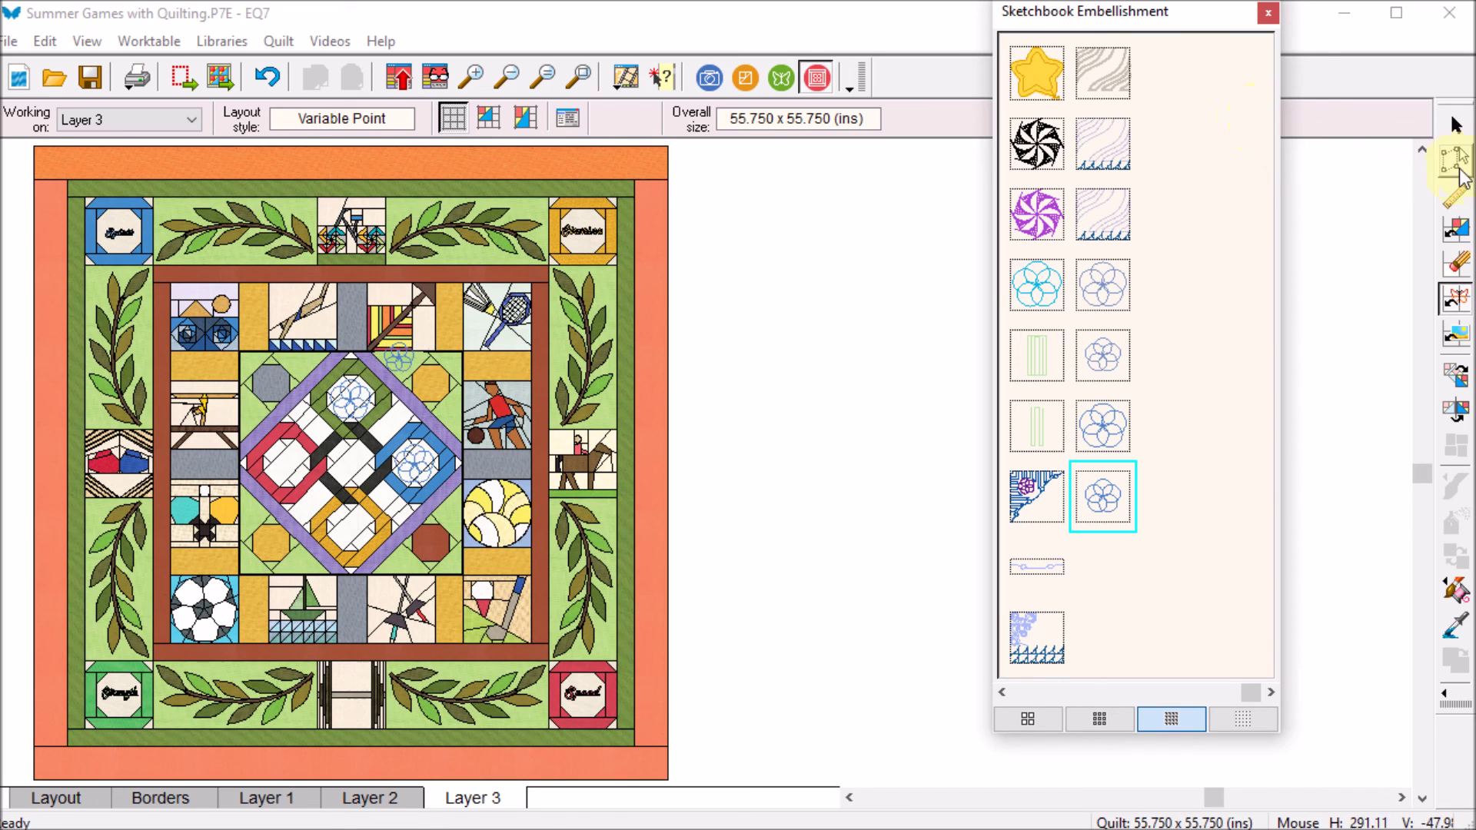
pyautogui.click(1458, 171)
pyautogui.click(400, 358)
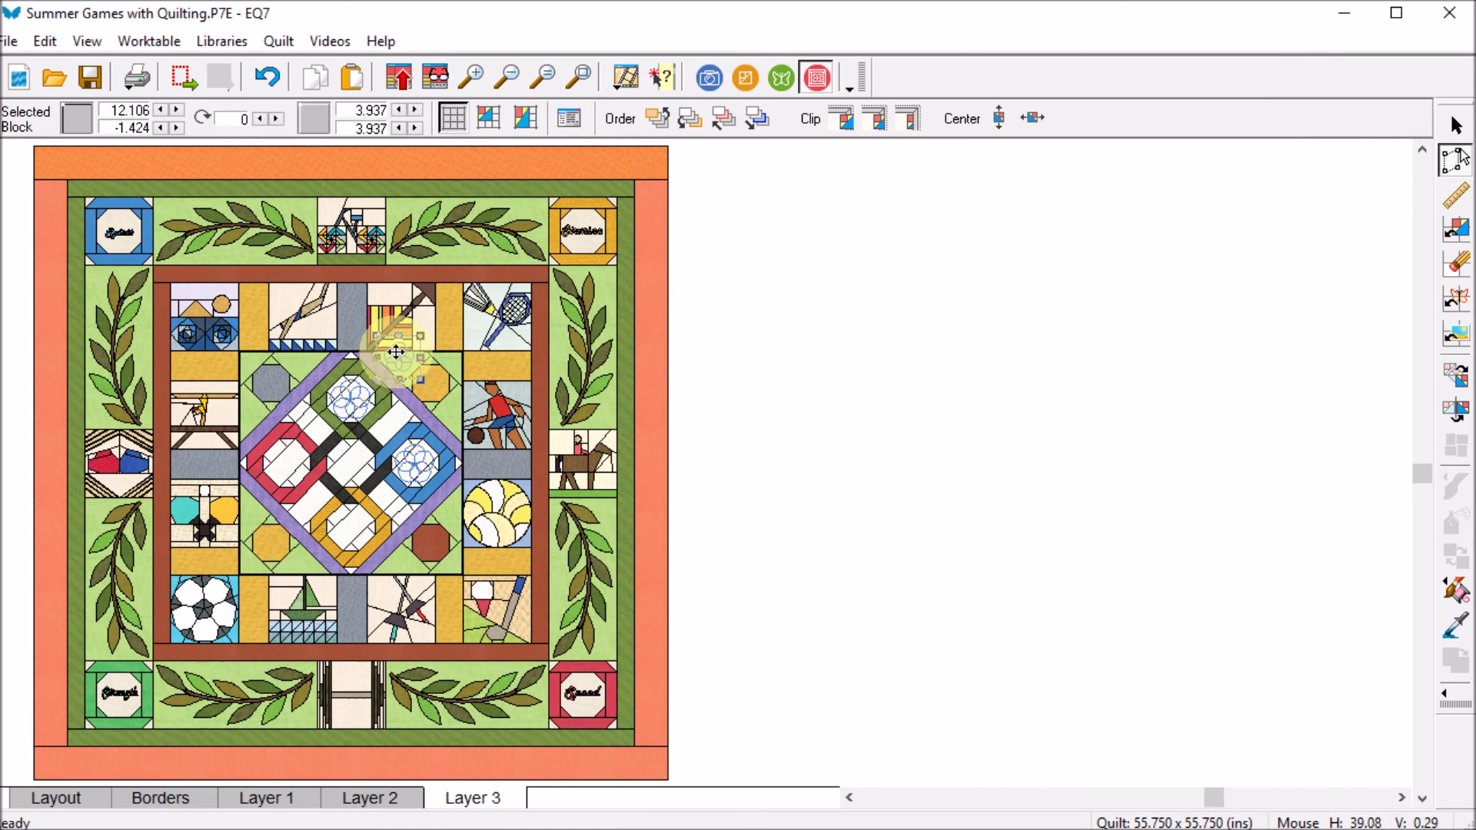
pyautogui.moveTo(396, 352); pyautogui.dragTo(430, 382)
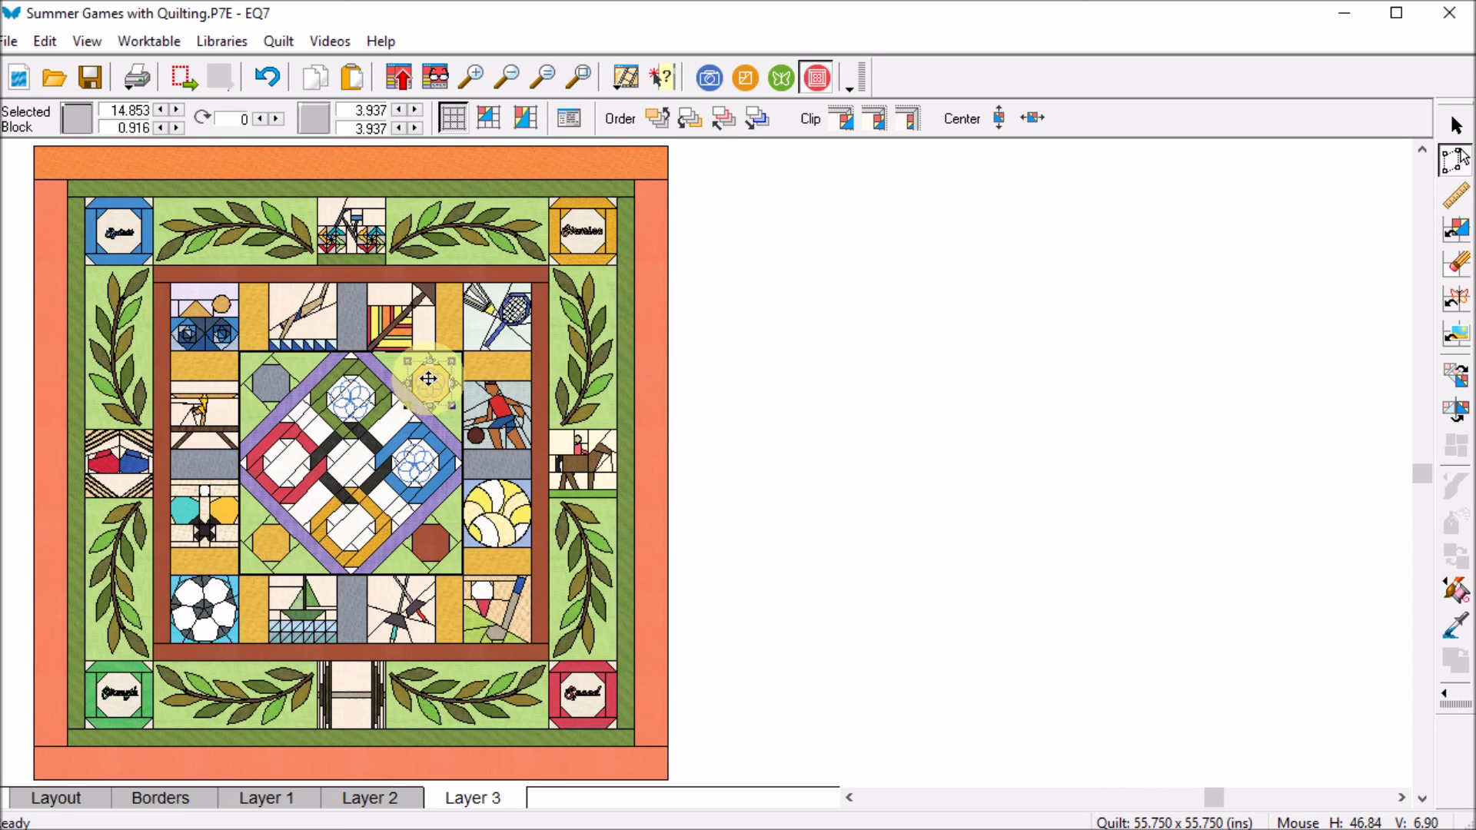
pyautogui.click(838, 360)
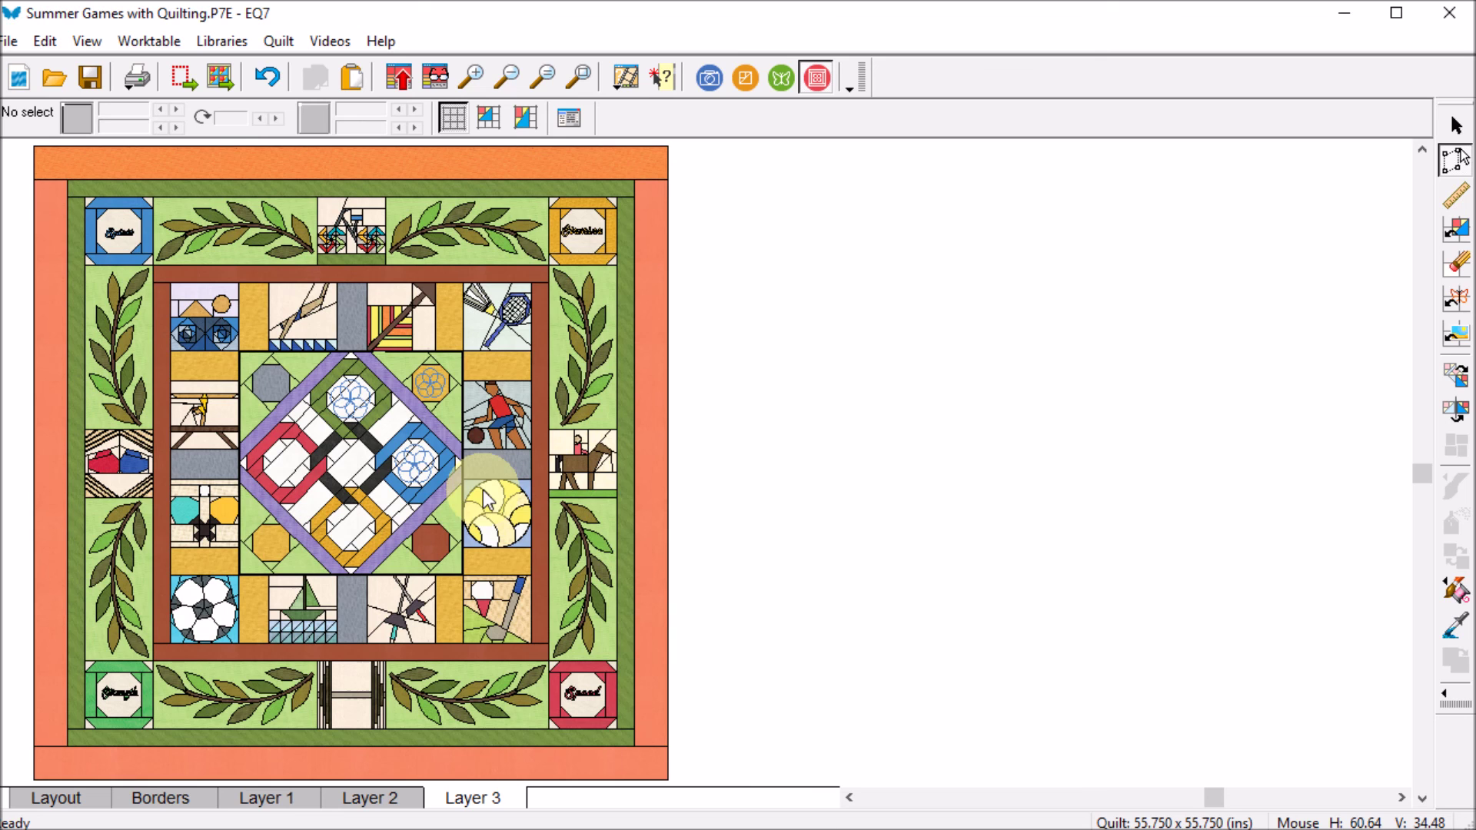